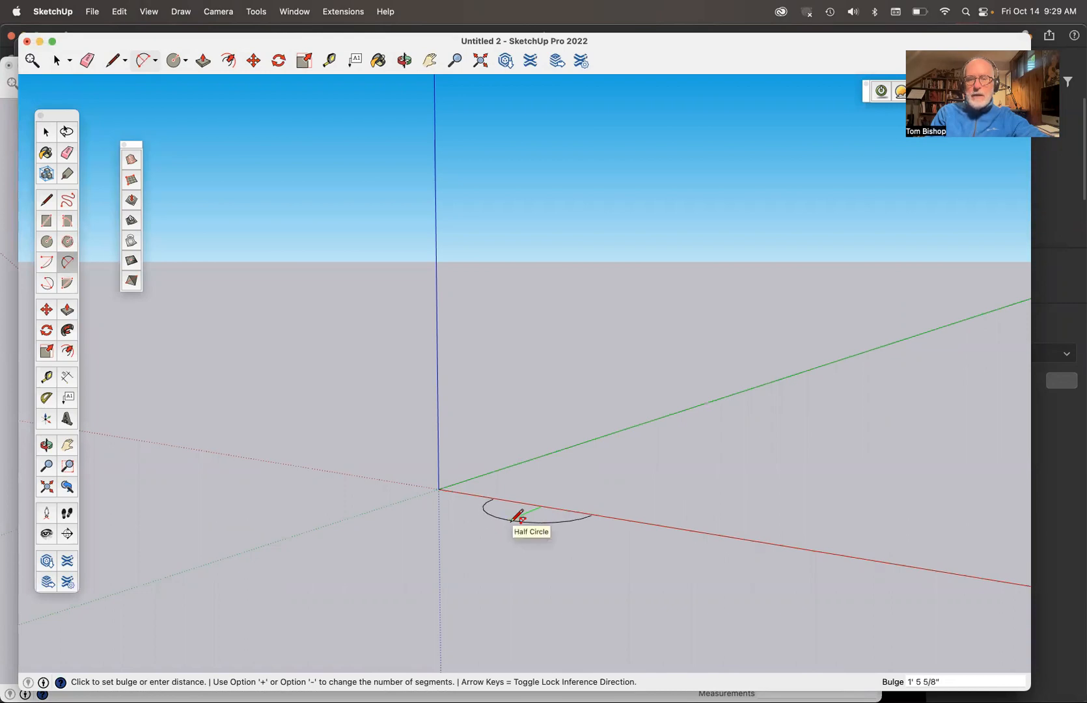
- Draw a half-circle arc along the red axis with a bulge of about 1' 5 5/8"
{"action": "left_click", "coordinate": [513, 521]}
{"action": "scroll", "coordinate": [517, 516], "scroll_direction": "up", "scroll_amount": 5}
{"action": "key", "text": "space"}
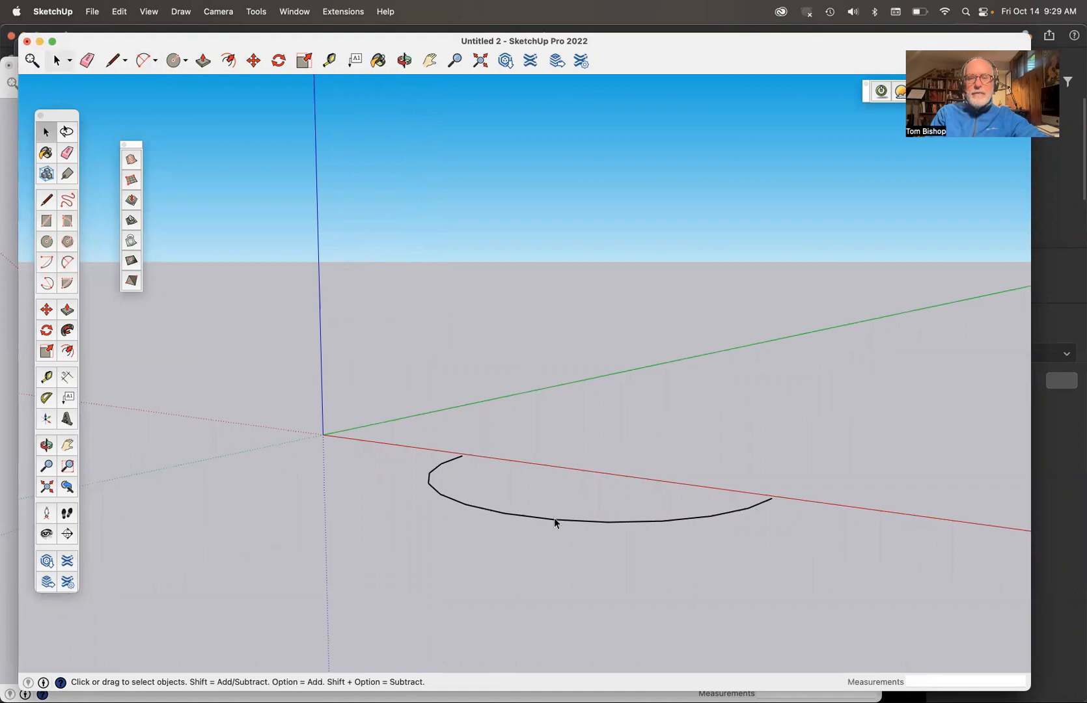
- Rotate the half-circle 30 degrees upward about its endpoint nearest the origin, in the plane perpendicular to the green axis
{"action": "left_click", "coordinate": [558, 522]}
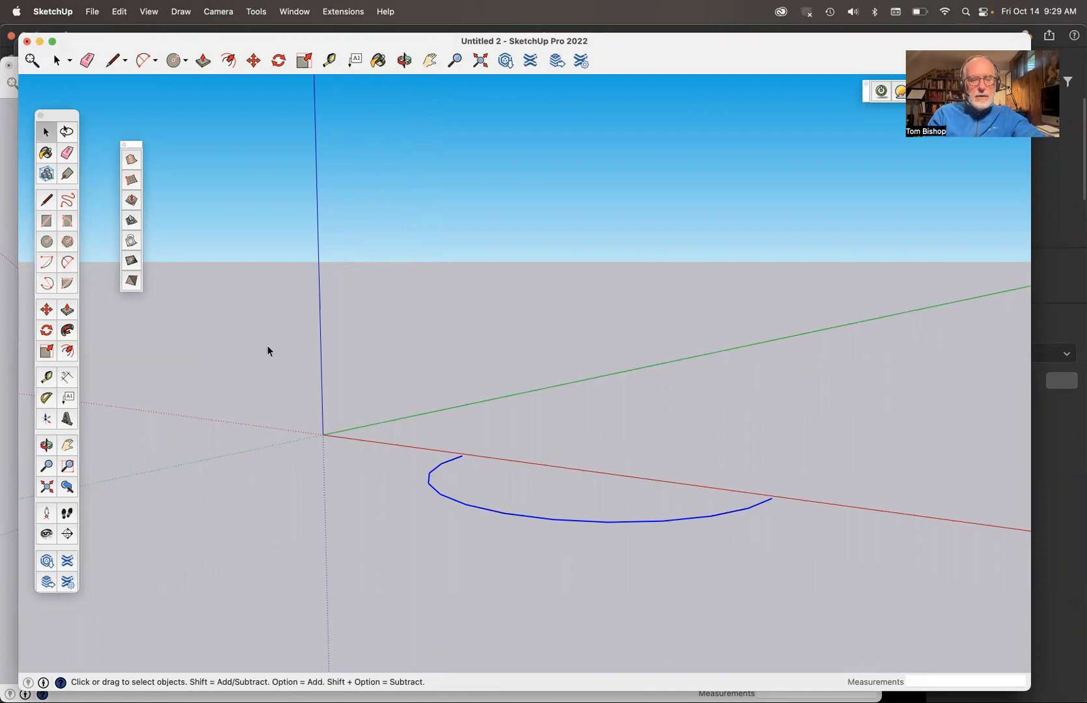
{"action": "key", "text": "q"}
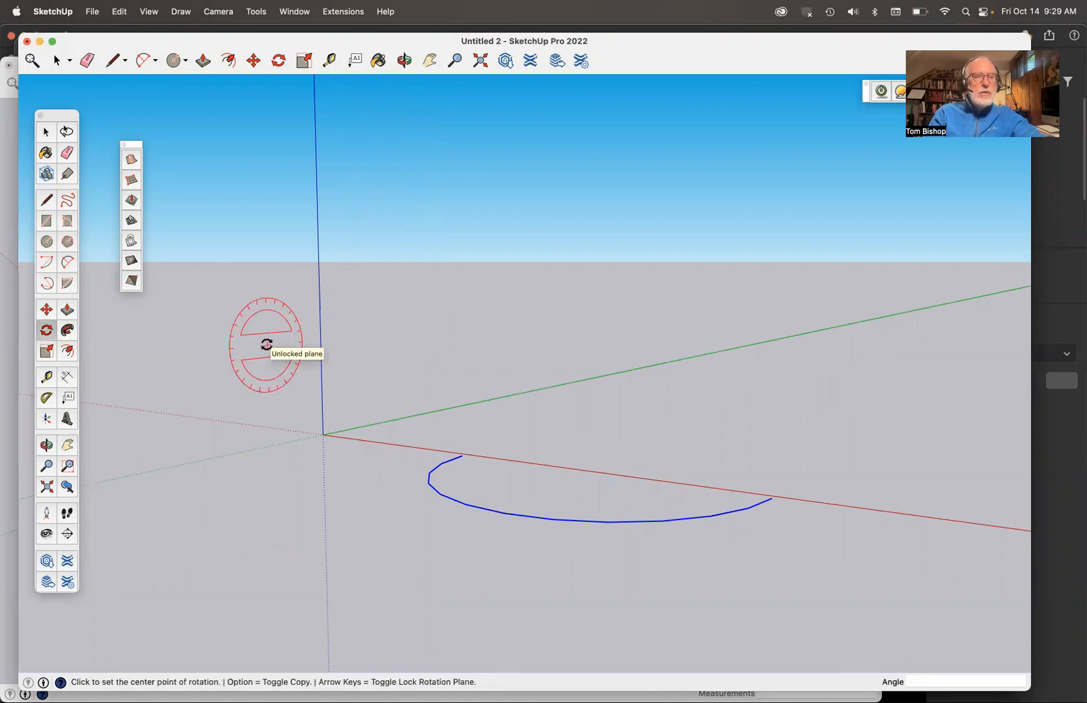
{"action": "scroll", "coordinate": [83, 335], "scroll_direction": "down", "scroll_amount": 1}
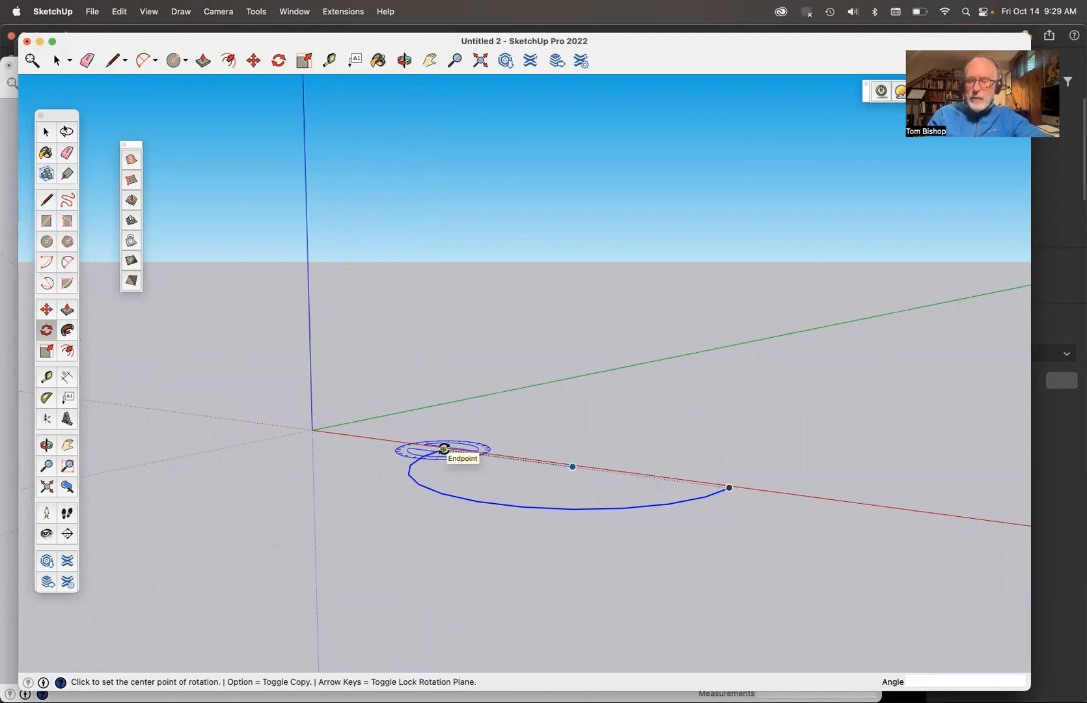
{"action": "key", "text": "Left"}
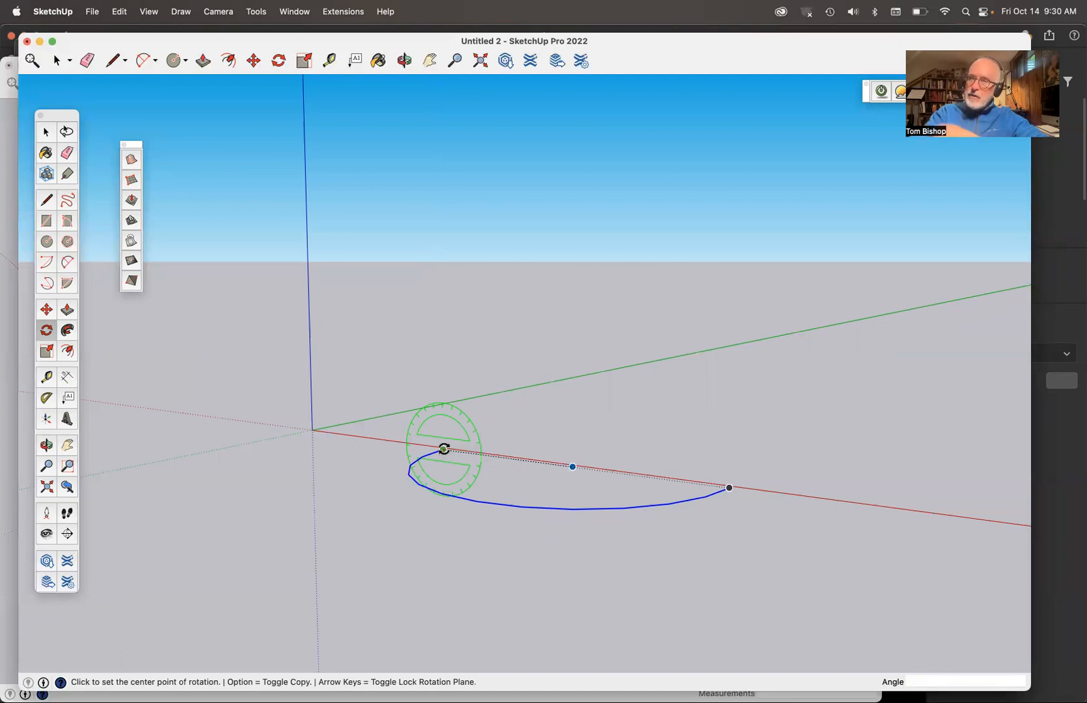
{"action": "left_click", "coordinate": [444, 448]}
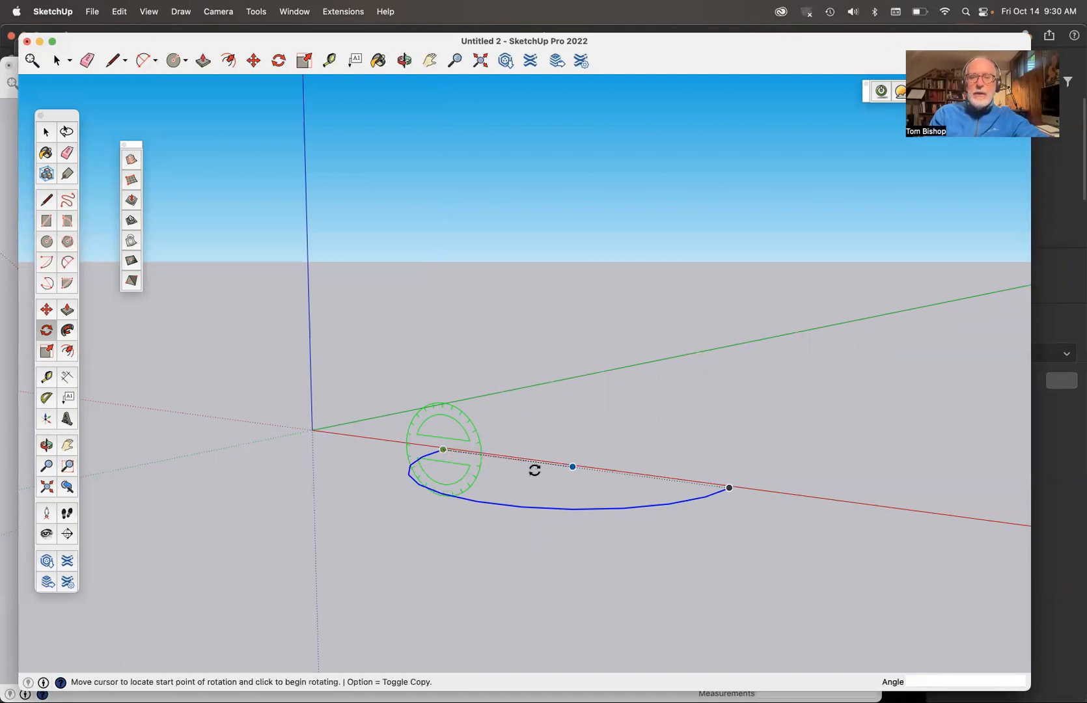
{"action": "left_click", "coordinate": [642, 475]}
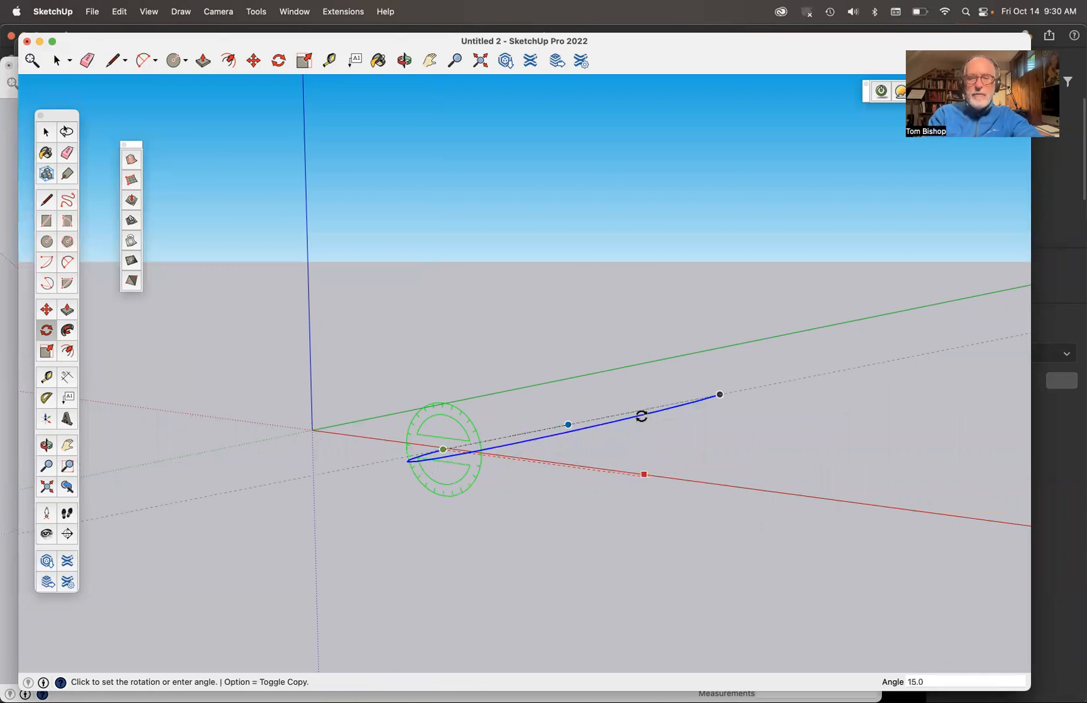
{"action": "type", "text": "30"}
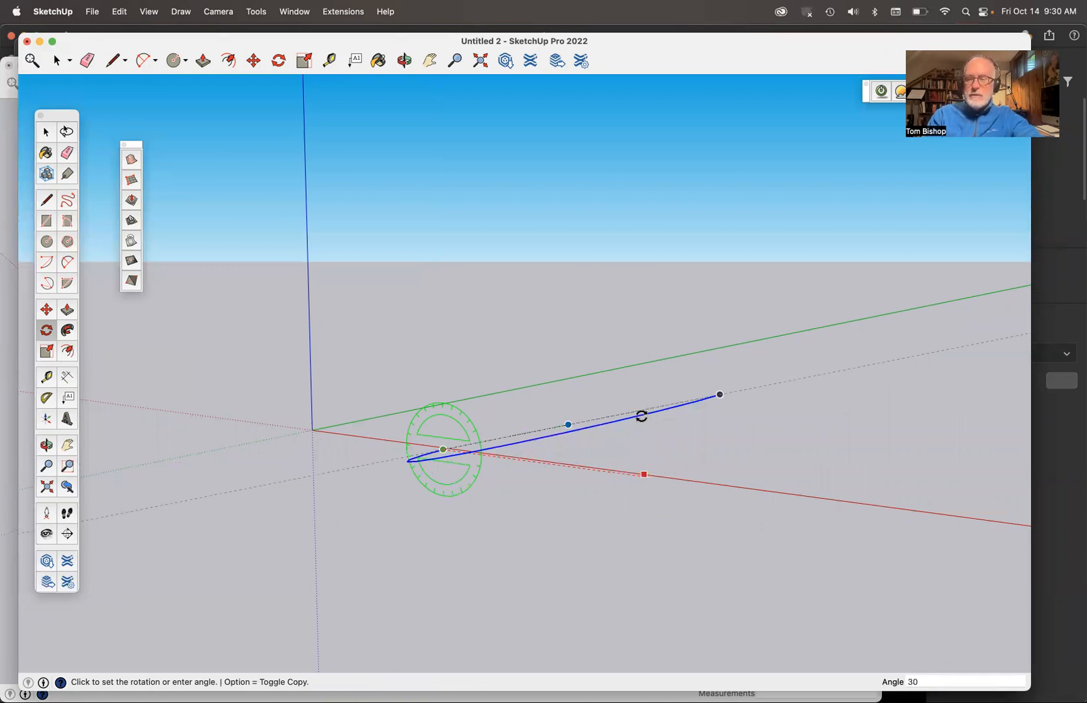
{"action": "key", "text": "Return"}
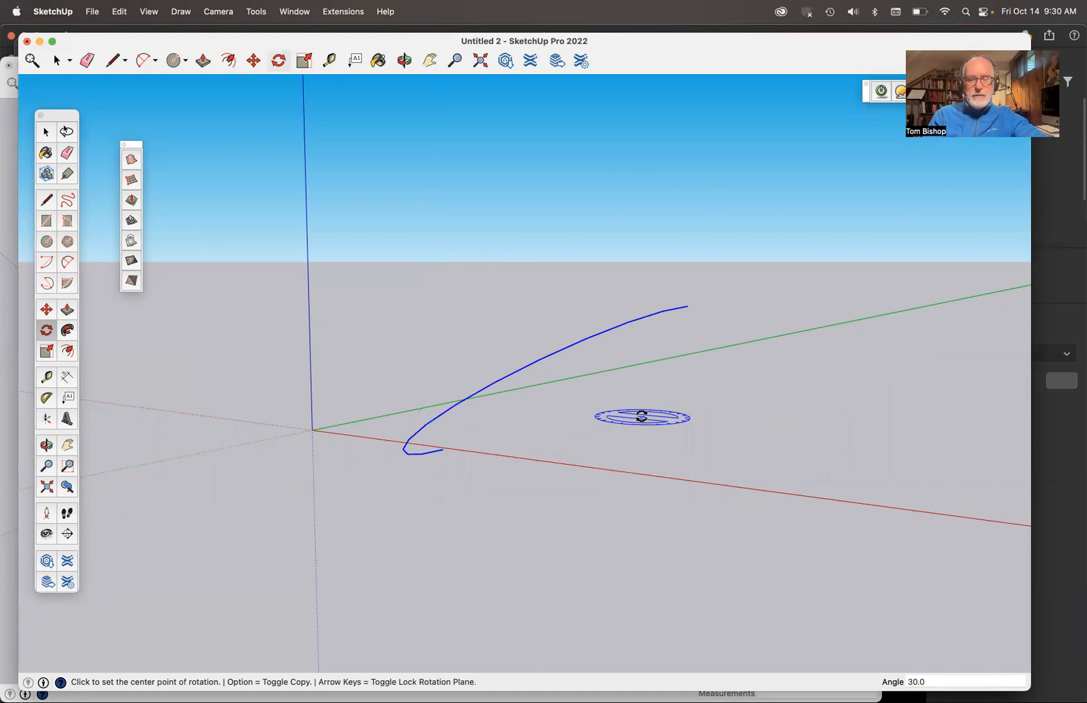
{"action": "key", "text": "space"}
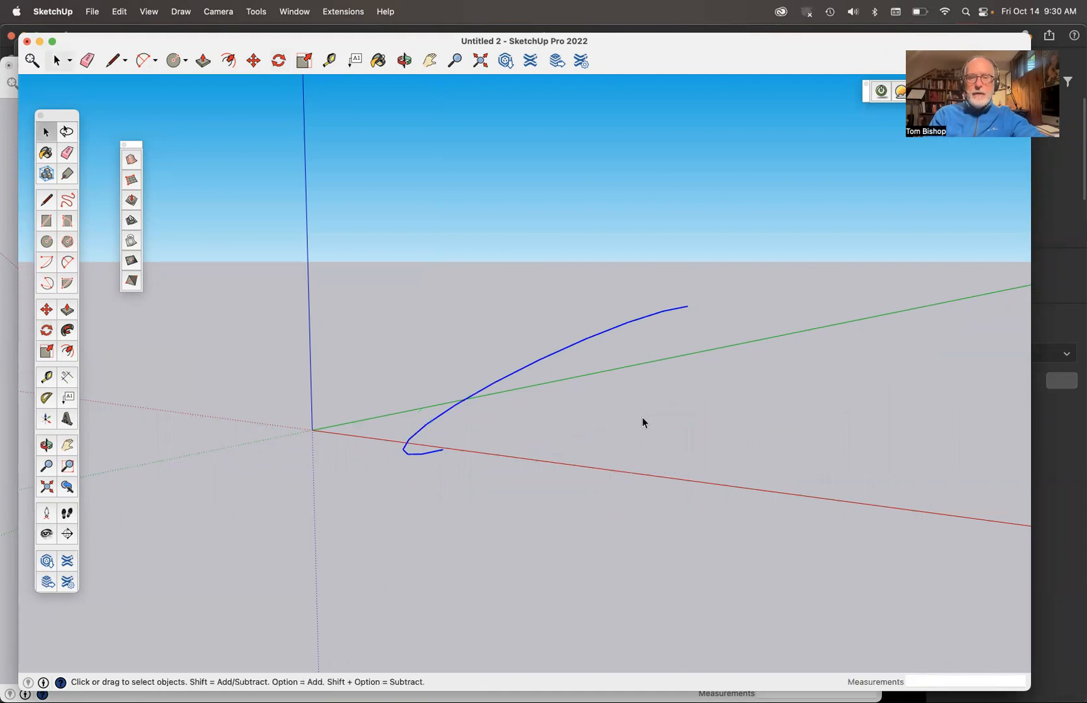
{"action": "key", "text": "m"}
{"action": "left_click", "coordinate": [522, 368]}
{"action": "left_click", "coordinate": [603, 406]}
{"action": "key", "text": "super+z"}
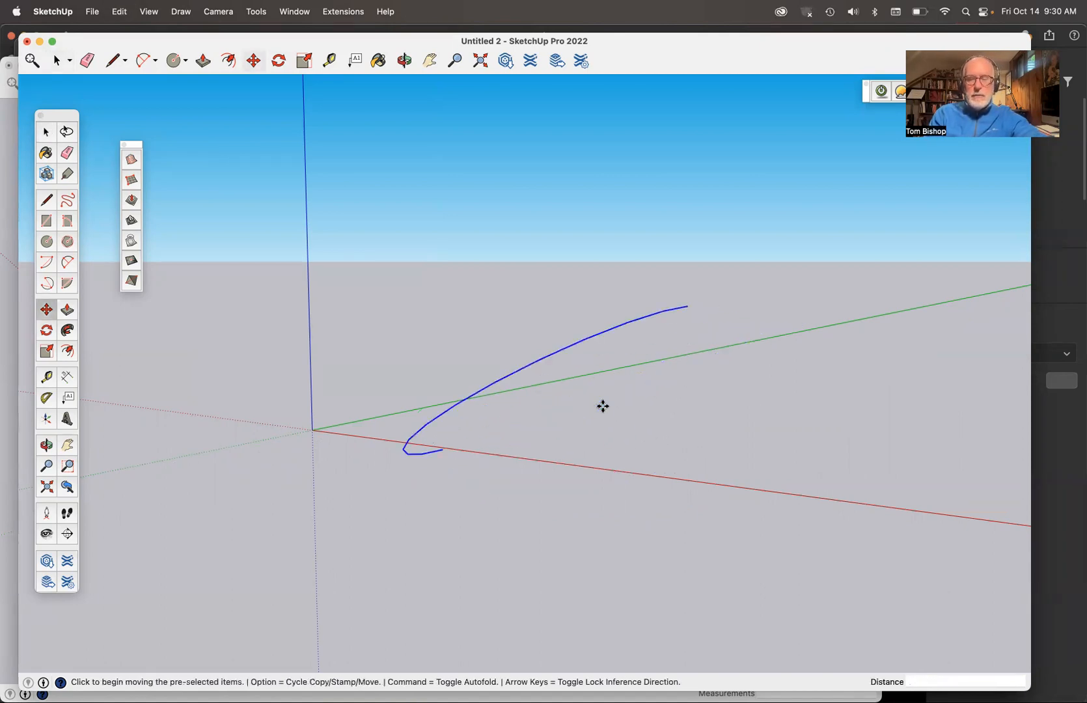
- Copy the tilted arc about 8 1/4" straight up along the blue axis, using its low endpoint as base point
{"action": "key", "text": "o"}
{"action": "left_click_drag", "start_coordinate": [603, 406], "coordinate": [932, 506]}
{"action": "key", "text": "m"}
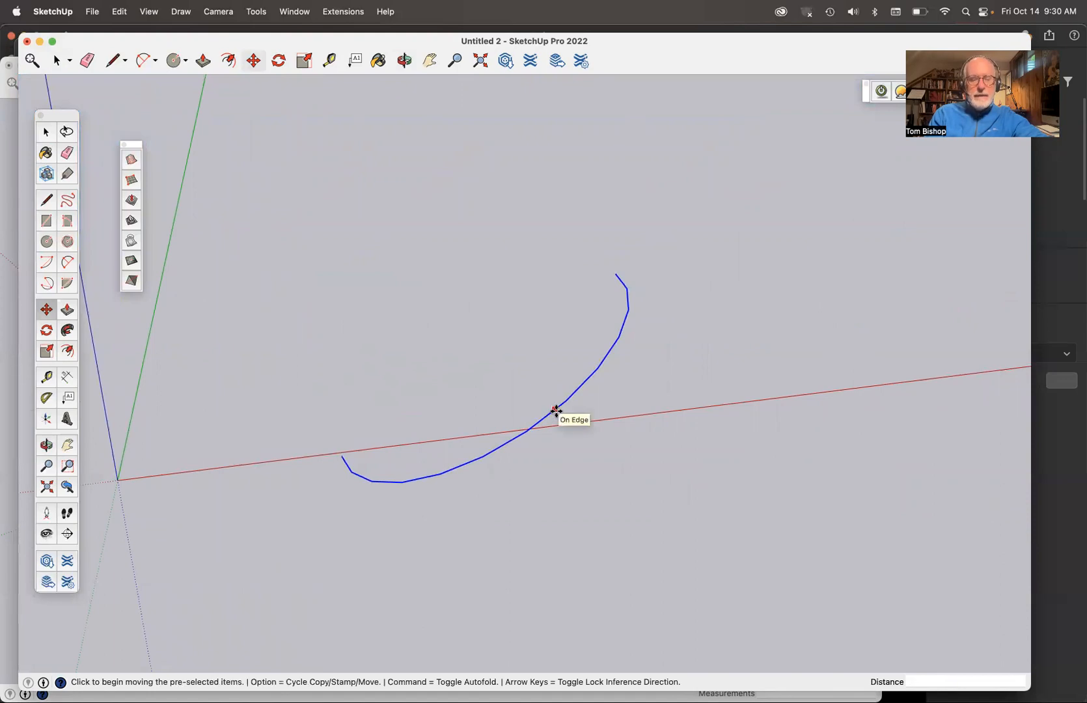
{"action": "key", "text": "alt"}
{"action": "mouse_move", "coordinate": [559, 406]}
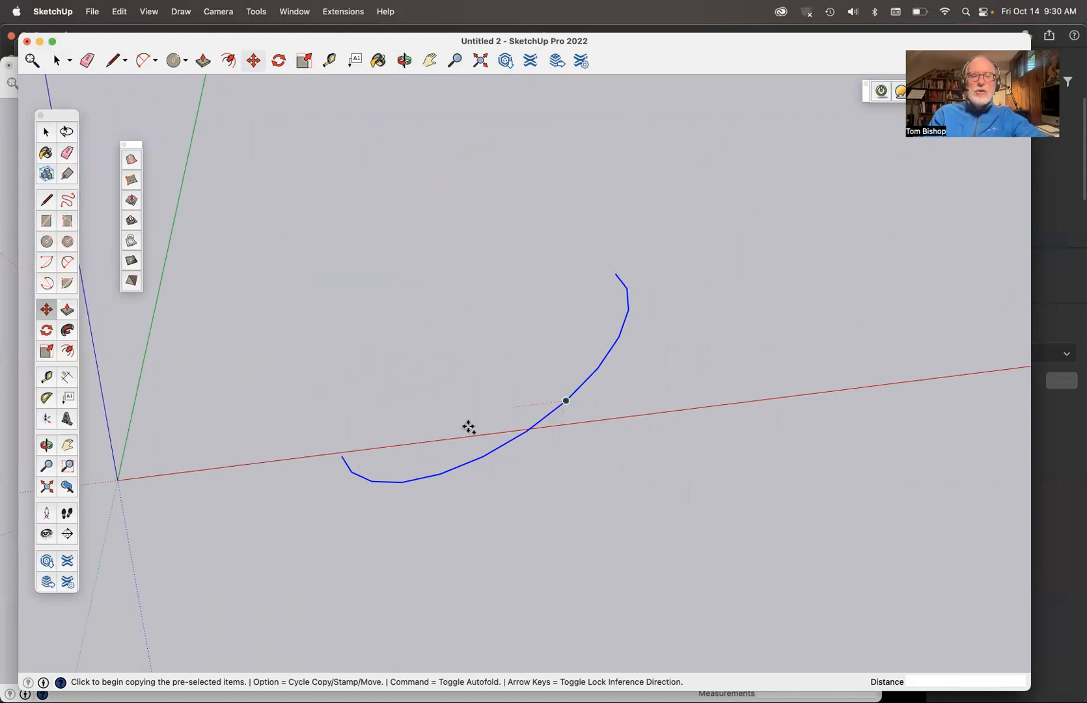
{"action": "left_click", "coordinate": [342, 456]}
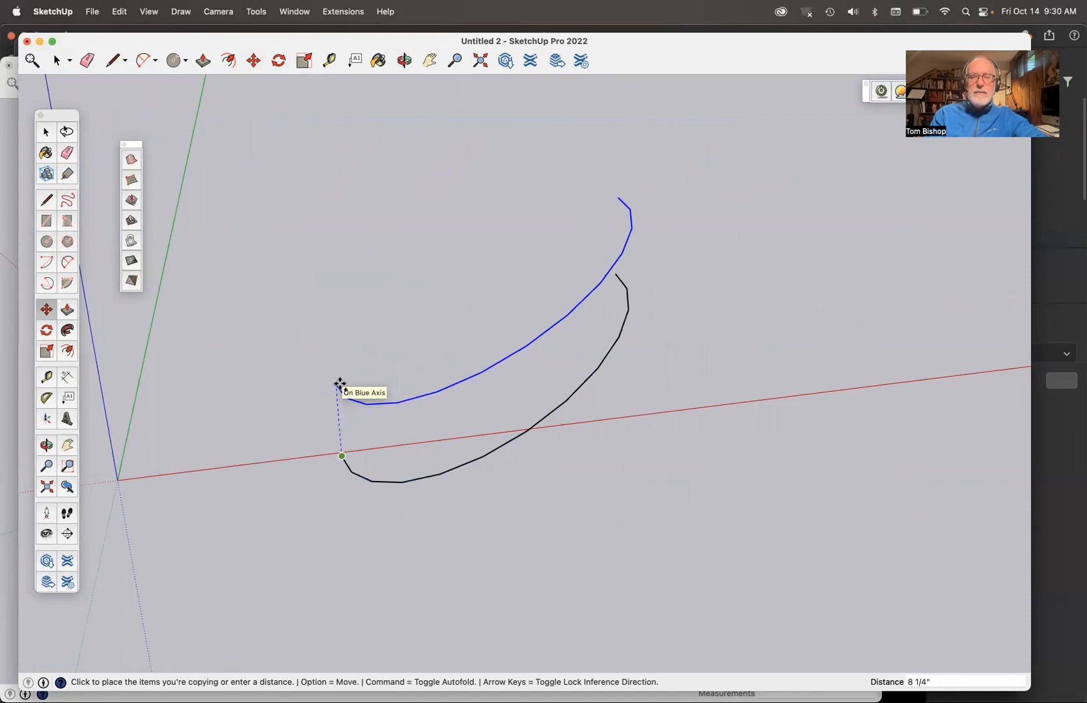
{"action": "left_click", "coordinate": [340, 384]}
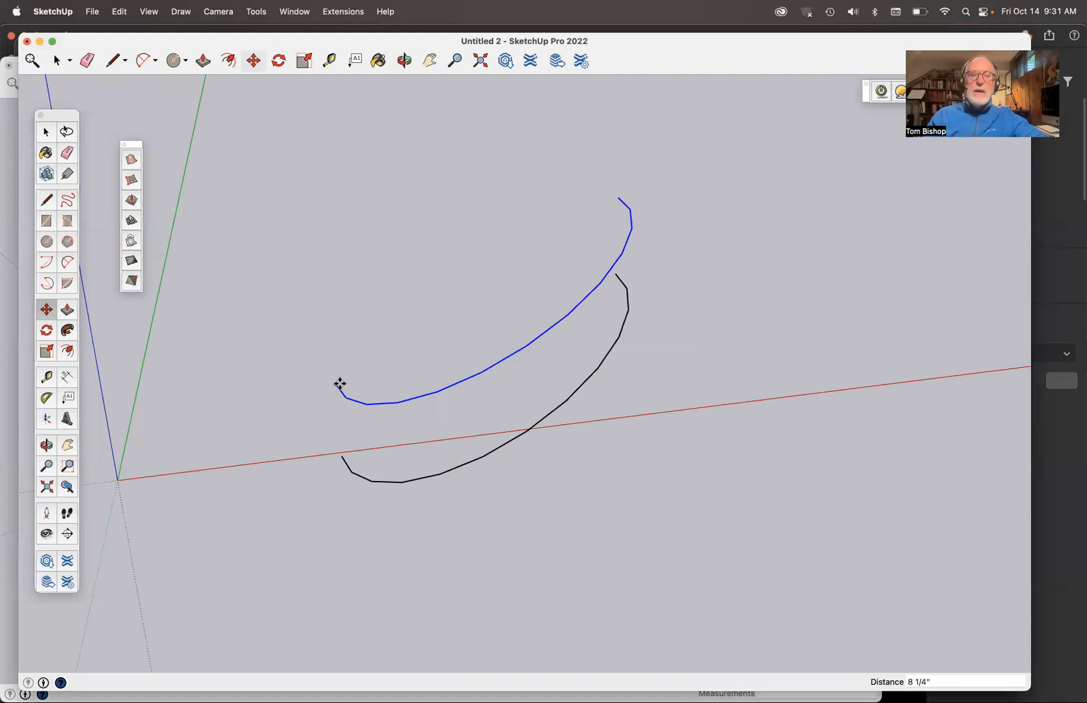
{"action": "key", "text": "space"}
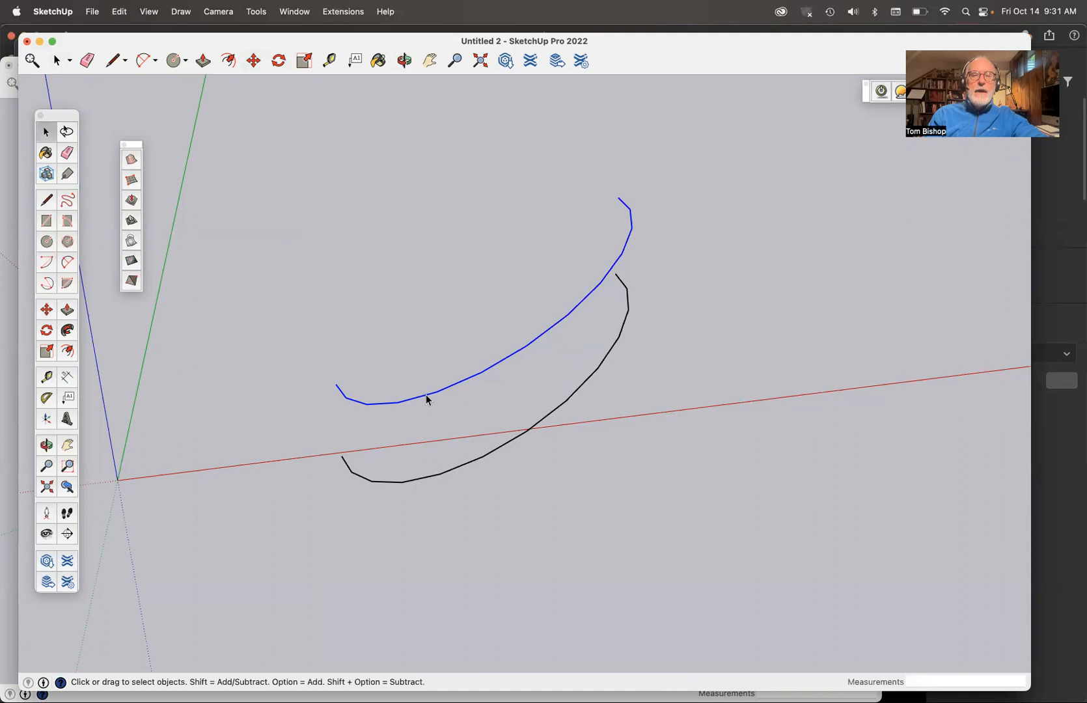
- Rotate the copied arc 60 degrees about its high endpoint, perpendicular to the green axis, so that it slopes the opposite way
{"action": "key", "text": "q"}
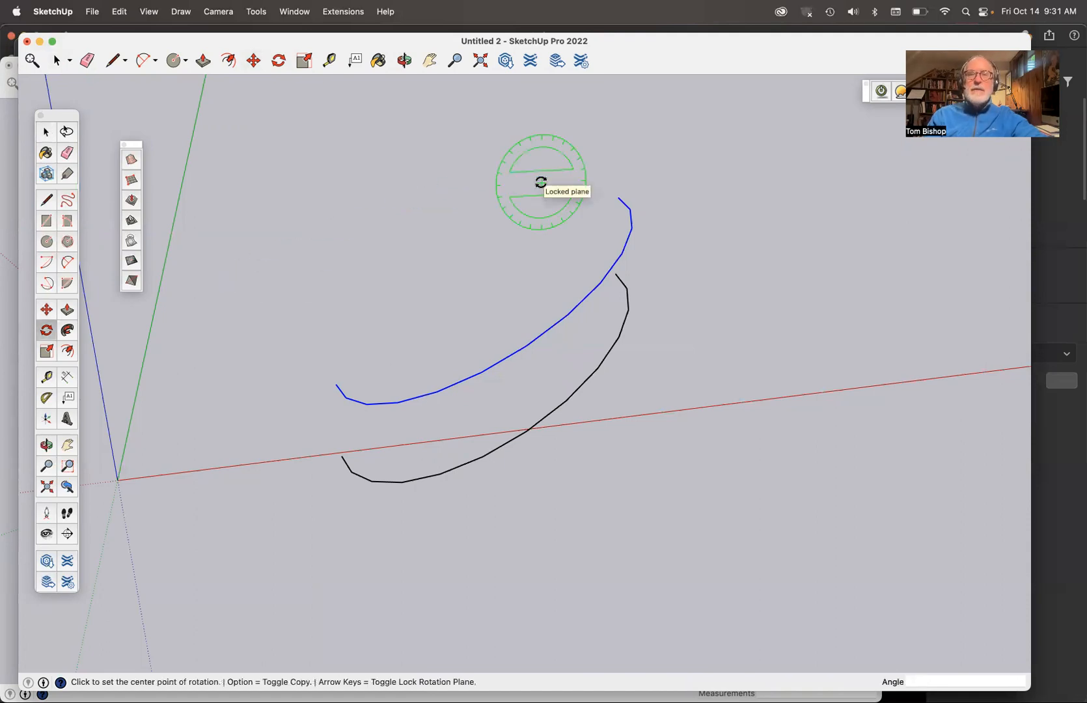
{"action": "left_click", "coordinate": [621, 196]}
{"action": "left_click", "coordinate": [710, 188]}
{"action": "left_click", "coordinate": [704, 304]}
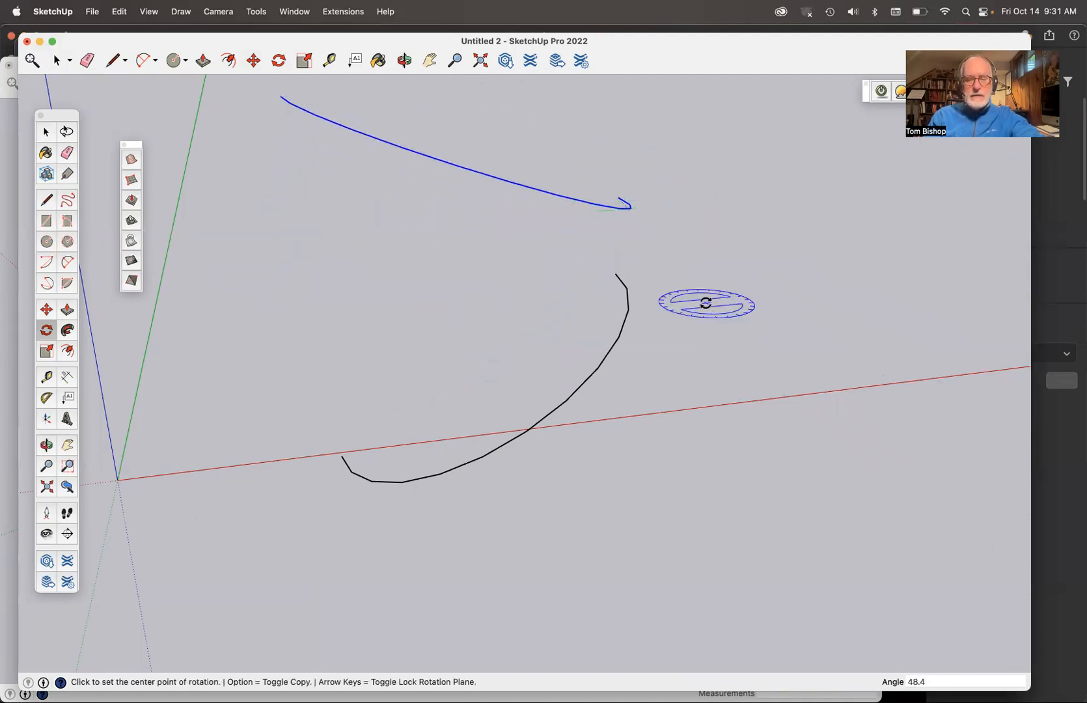
{"action": "key", "text": "Return"}
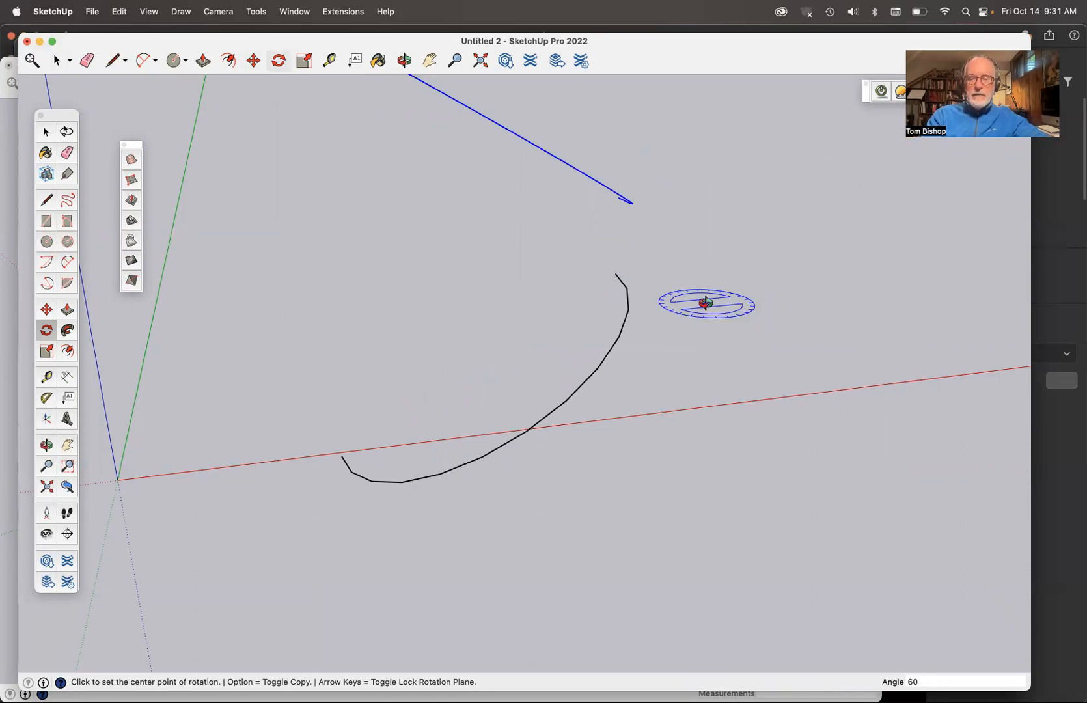
- Mirror the upper arc to the other side along the green axis by scaling it -1.00 about the opposite point
{"action": "key", "text": "o"}
{"action": "left_click_drag", "start_coordinate": [655, 339], "coordinate": [142, 511]}
{"action": "left_click_drag", "start_coordinate": [723, 405], "coordinate": [544, 556]}
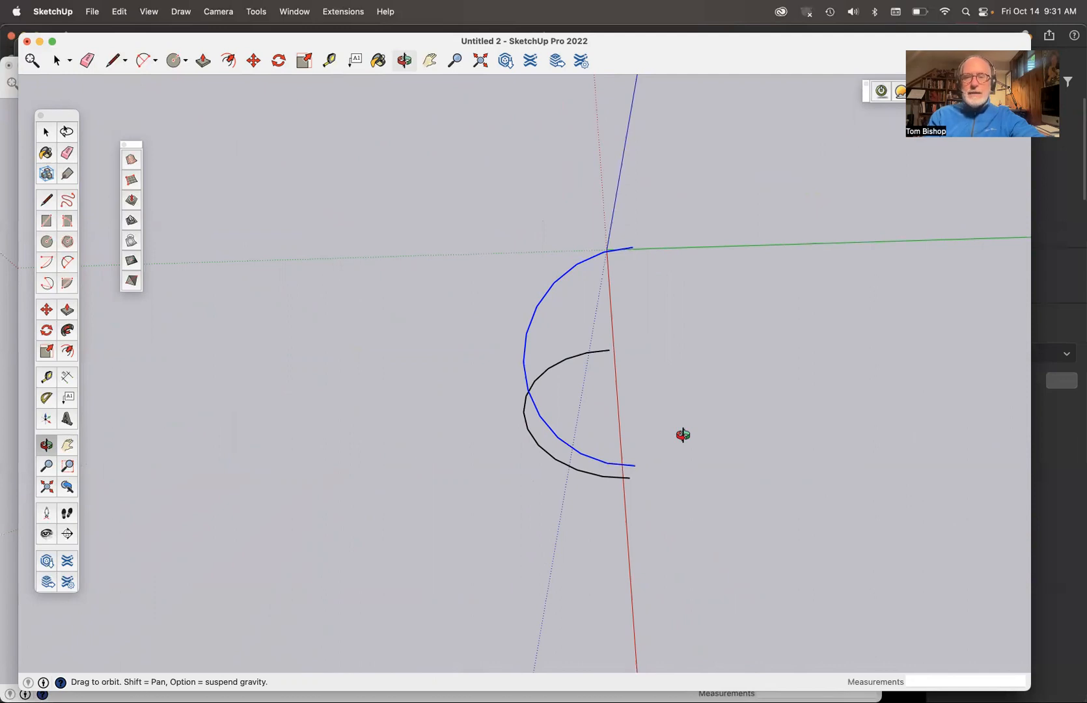
{"action": "key", "text": "s"}
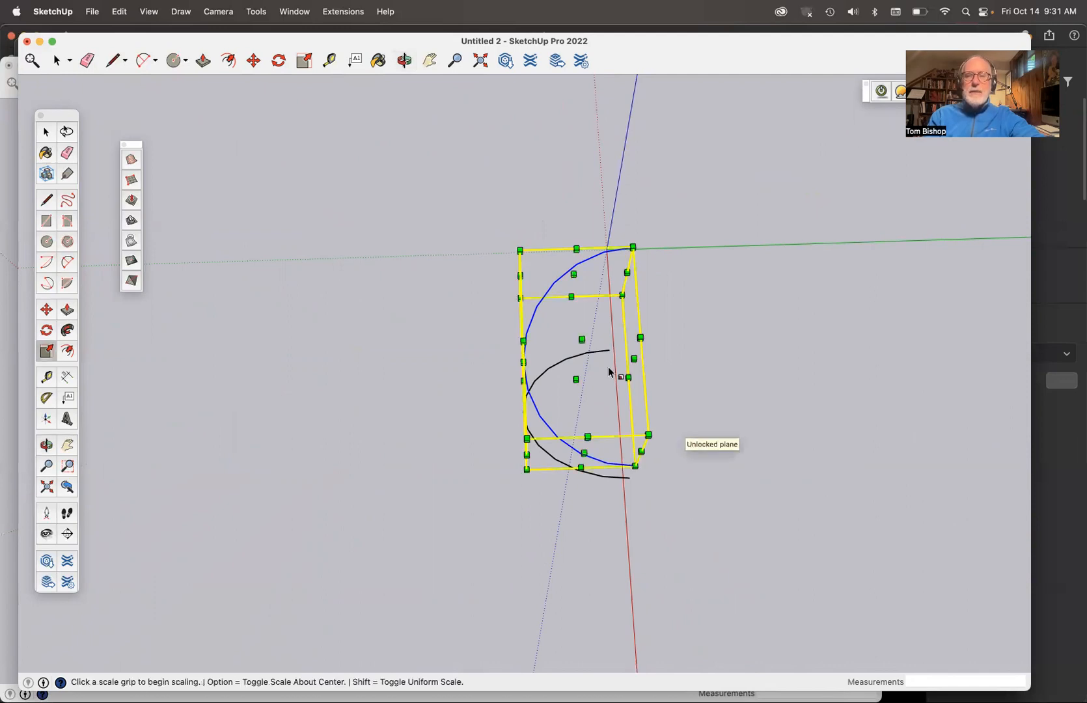
{"action": "key", "text": "o"}
{"action": "left_click_drag", "start_coordinate": [608, 367], "coordinate": [745, 280]}
{"action": "key", "text": "s"}
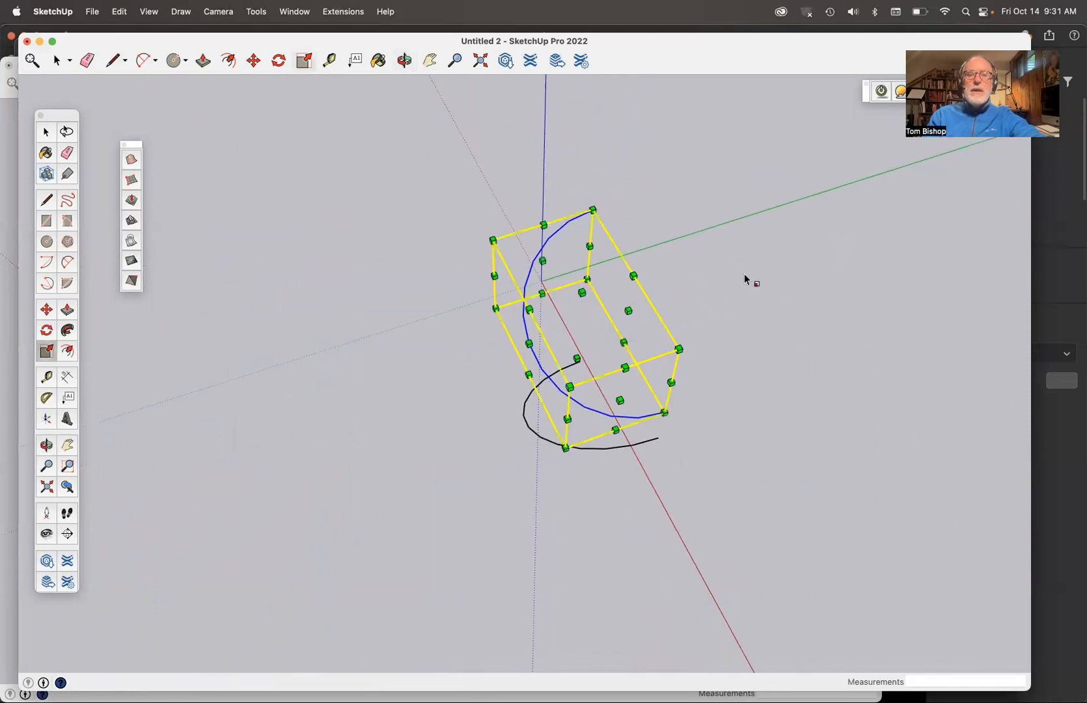
{"action": "left_click", "coordinate": [528, 344]}
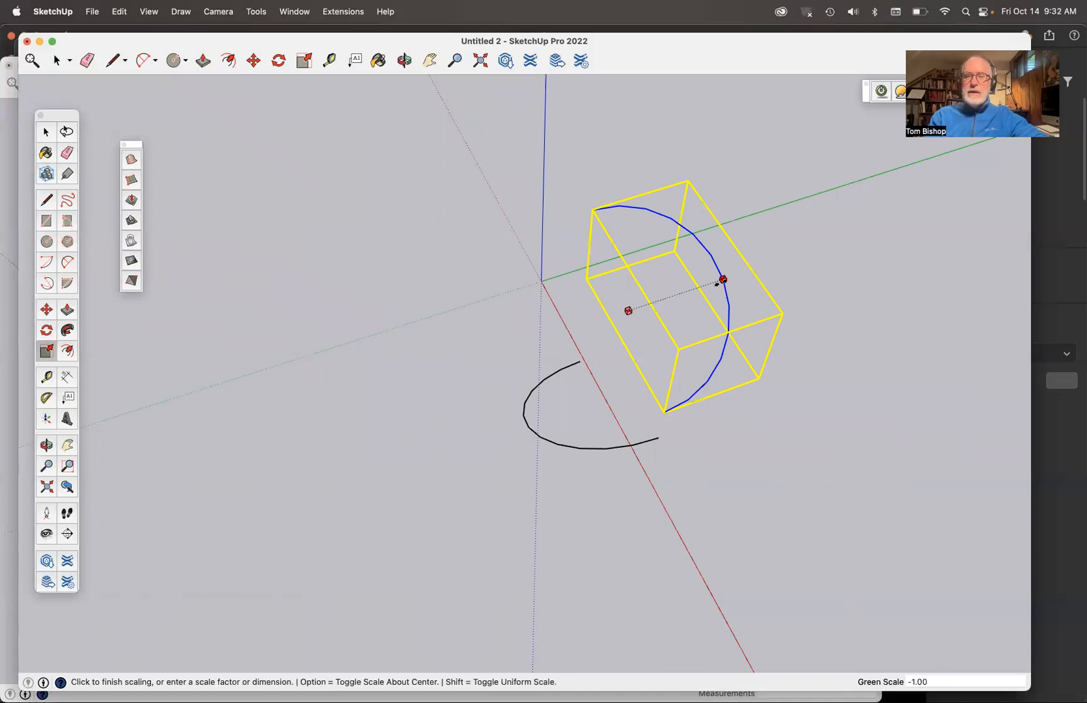
{"action": "left_click", "coordinate": [720, 282]}
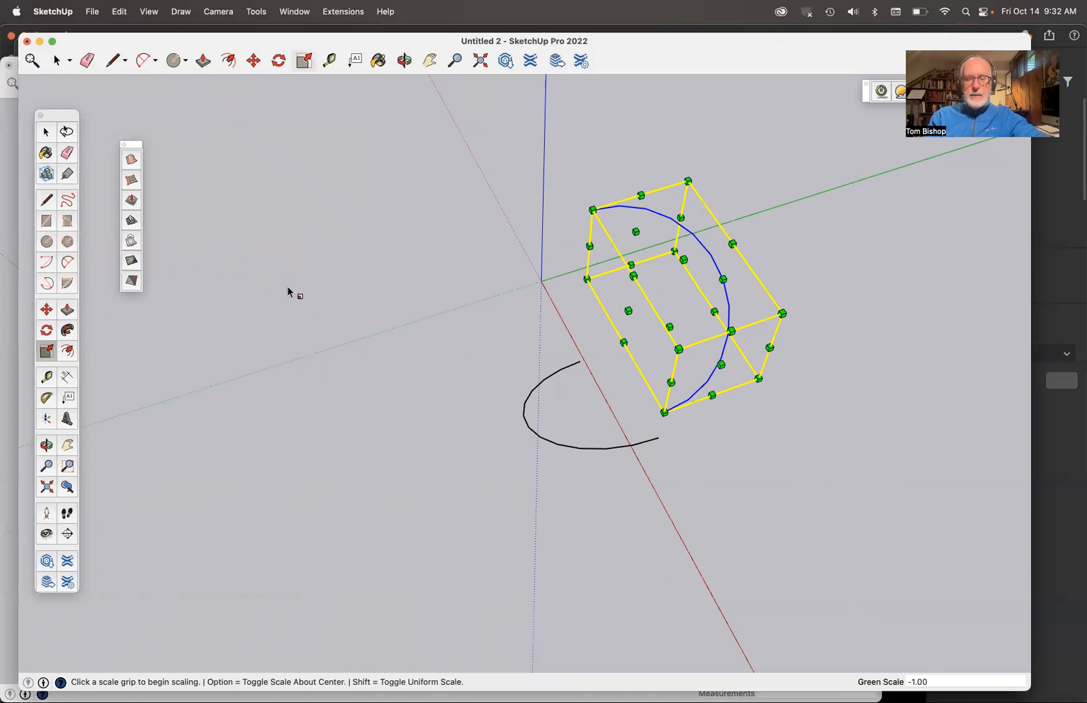
- Move the mirrored arc down by its low endpoint onto the high endpoint of the first arc, then clear the selection
{"action": "key", "text": "m"}
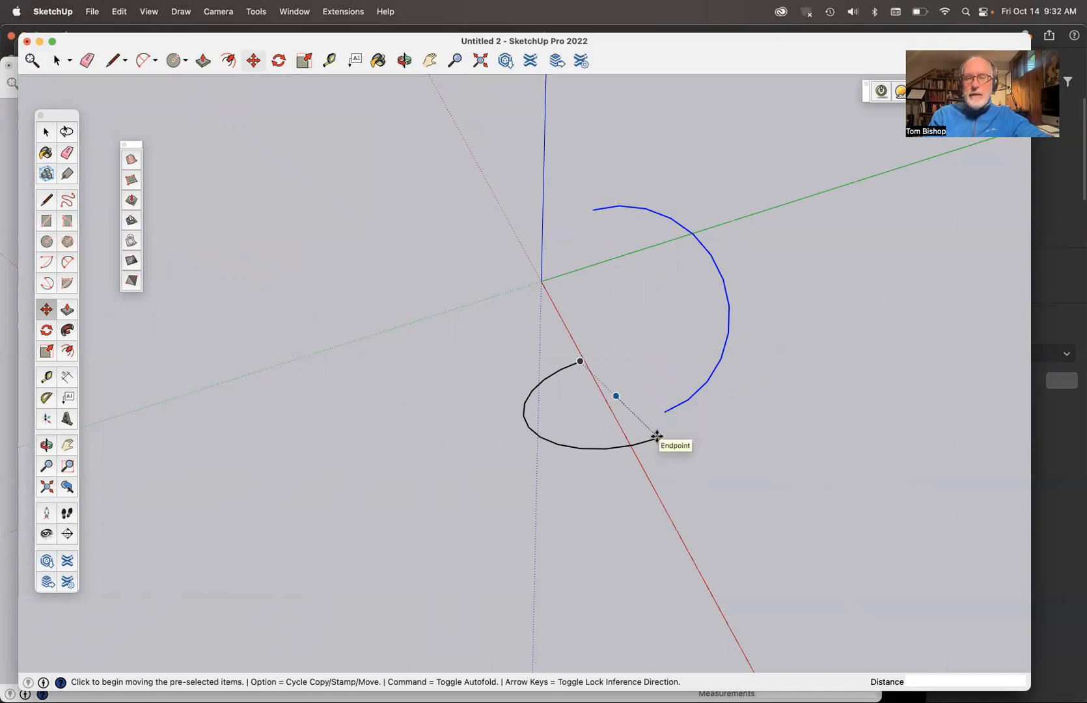
{"action": "left_click", "coordinate": [663, 411]}
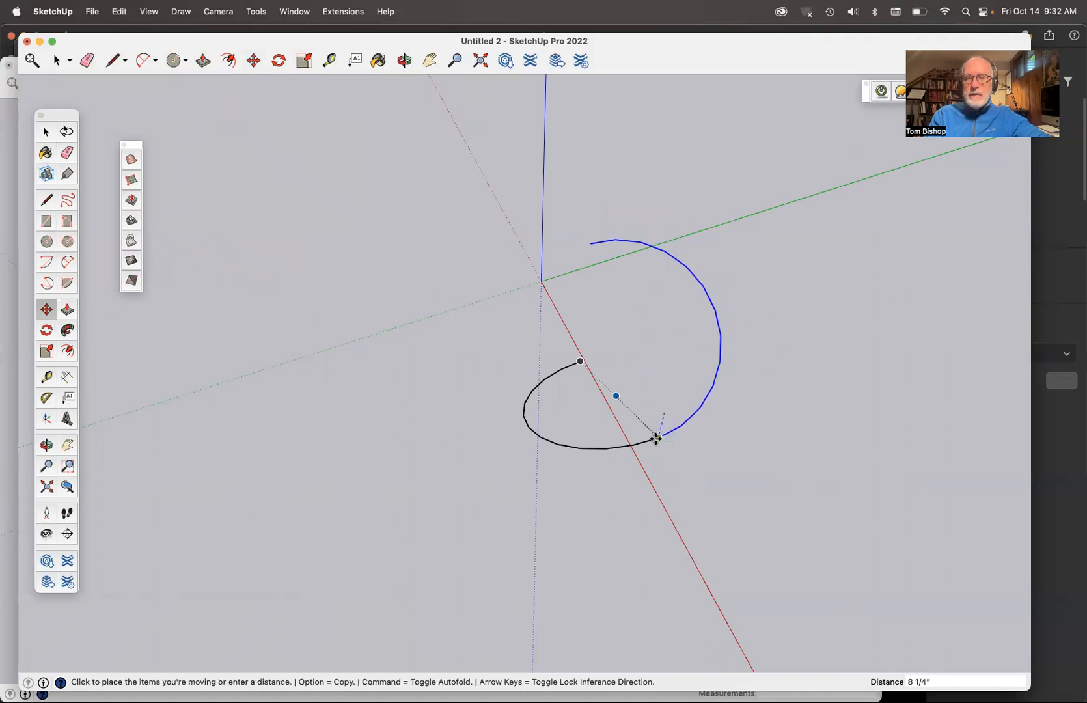
{"action": "left_click", "coordinate": [657, 436]}
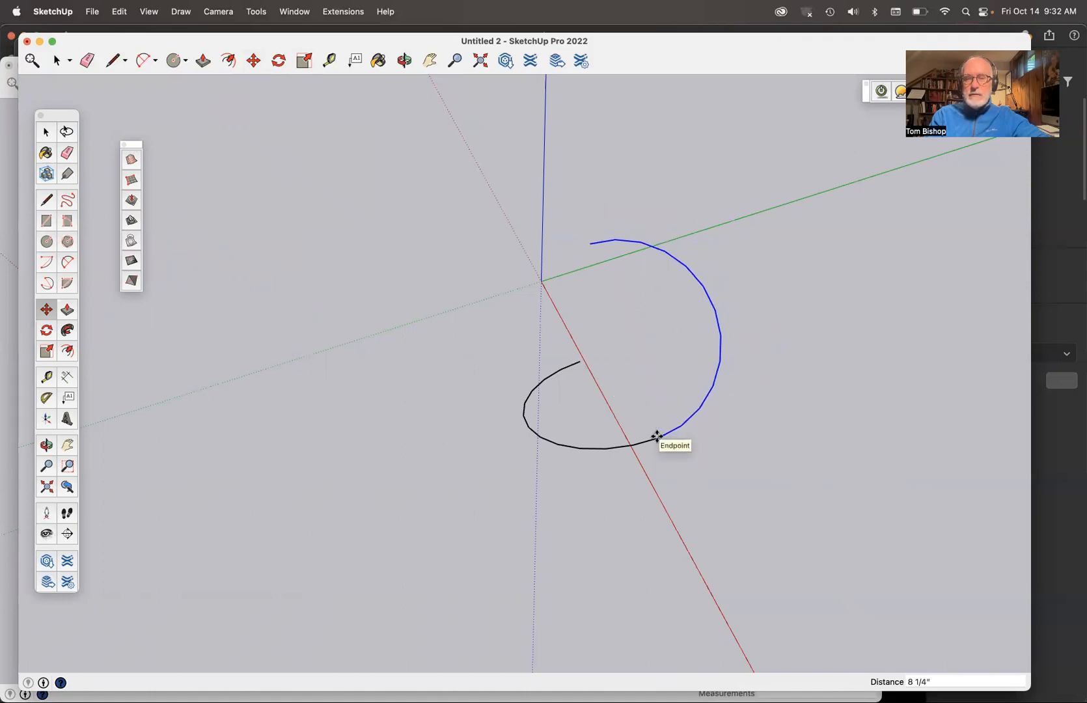
{"action": "key", "text": "space"}
{"action": "left_click", "coordinate": [691, 455]}
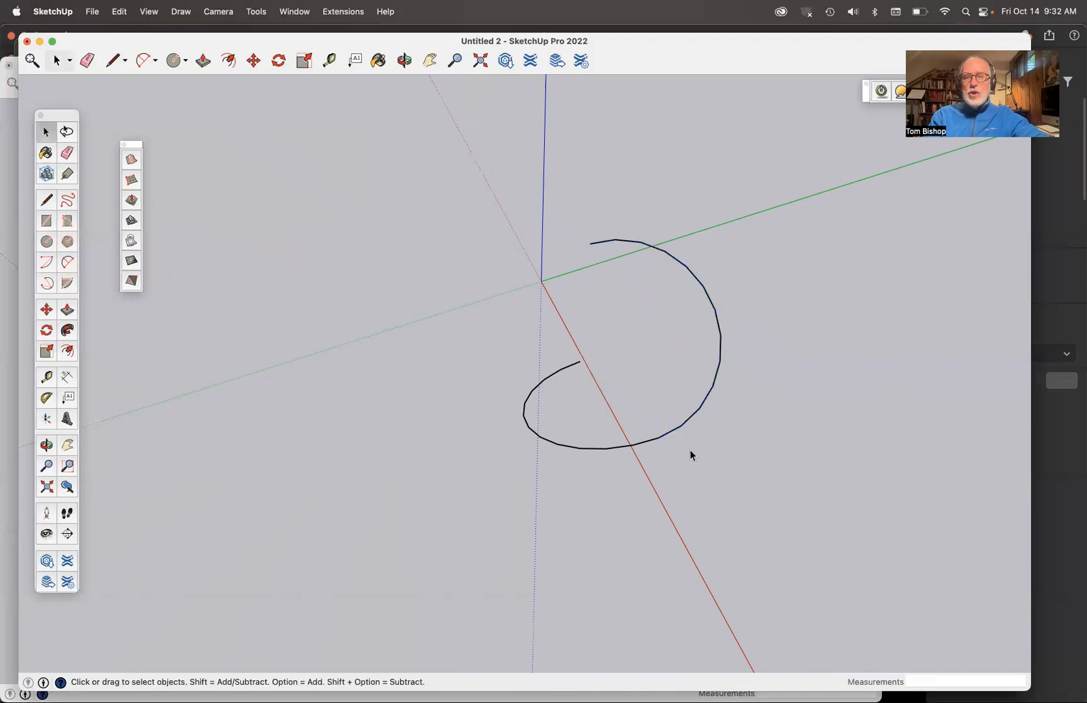
- Select both connected arcs and weld their edges into a single curve
{"action": "left_click", "coordinate": [616, 447]}
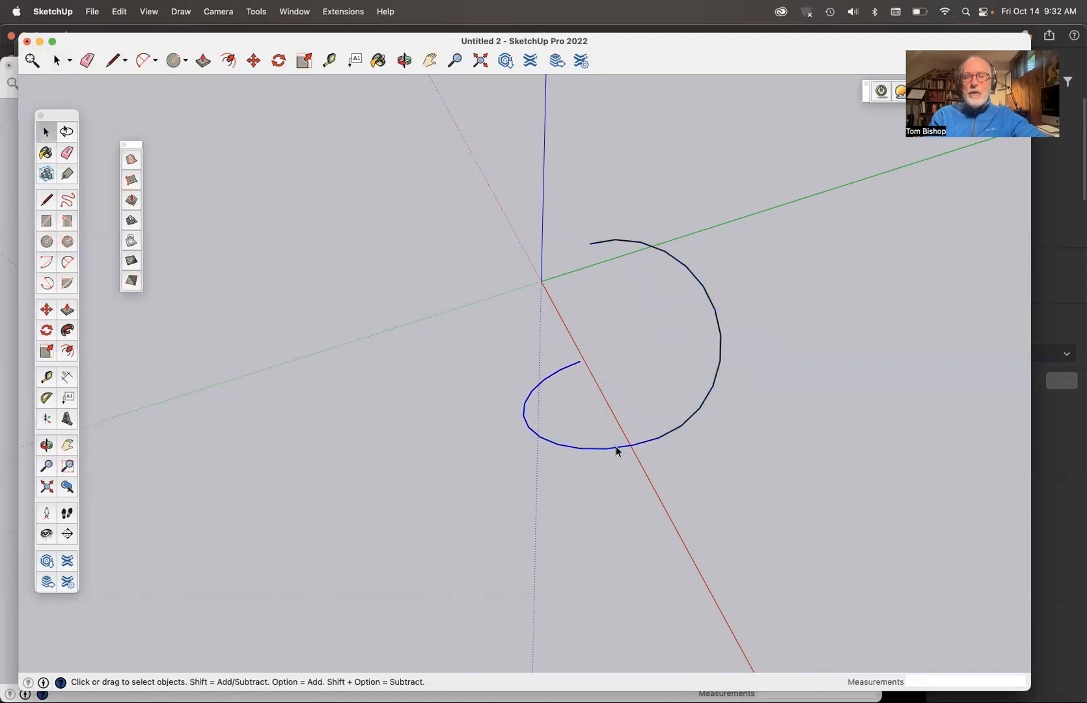
{"action": "left_click", "coordinate": [695, 415], "text": "shift"}
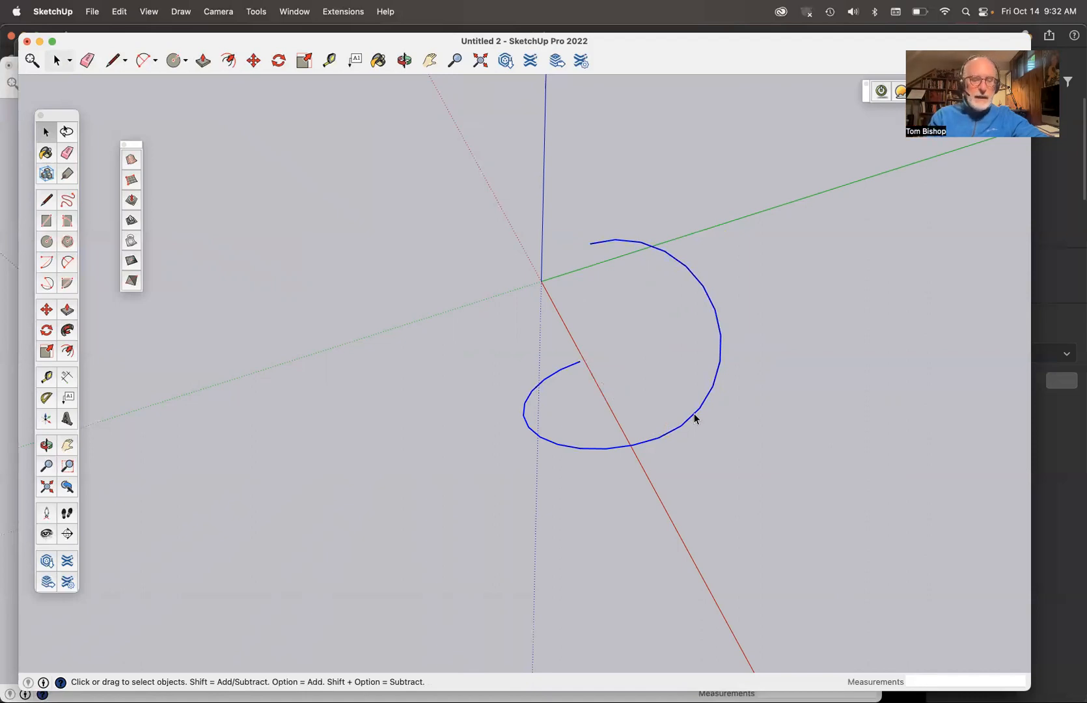
{"action": "right_click", "coordinate": [695, 416]}
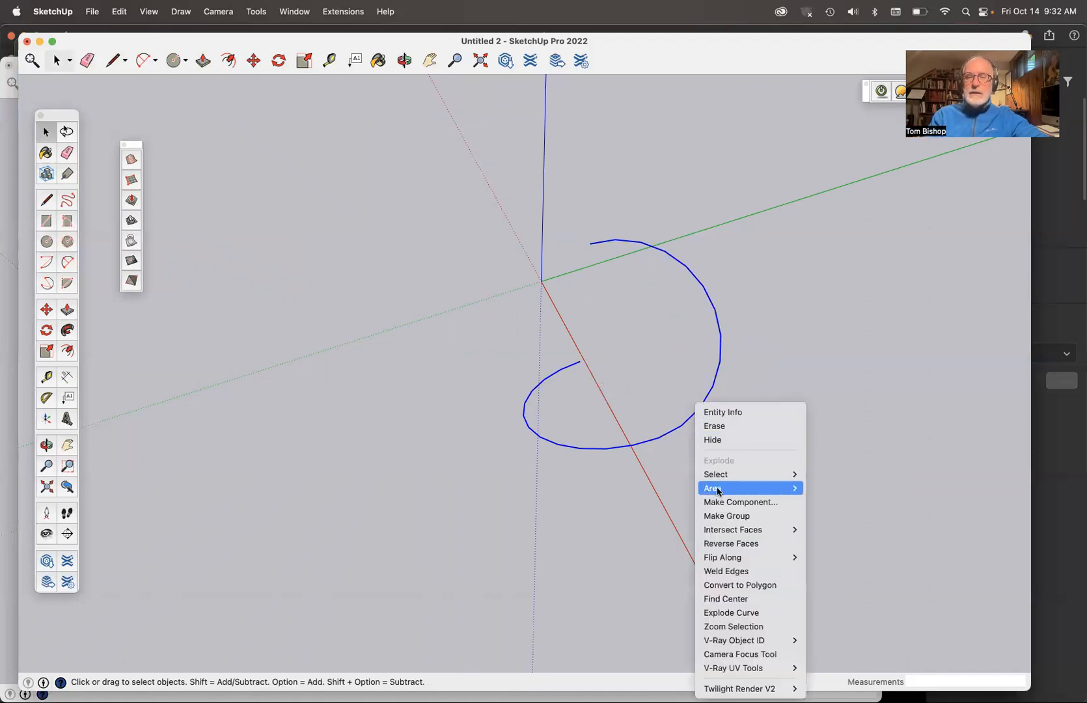
{"action": "left_click", "coordinate": [725, 573]}
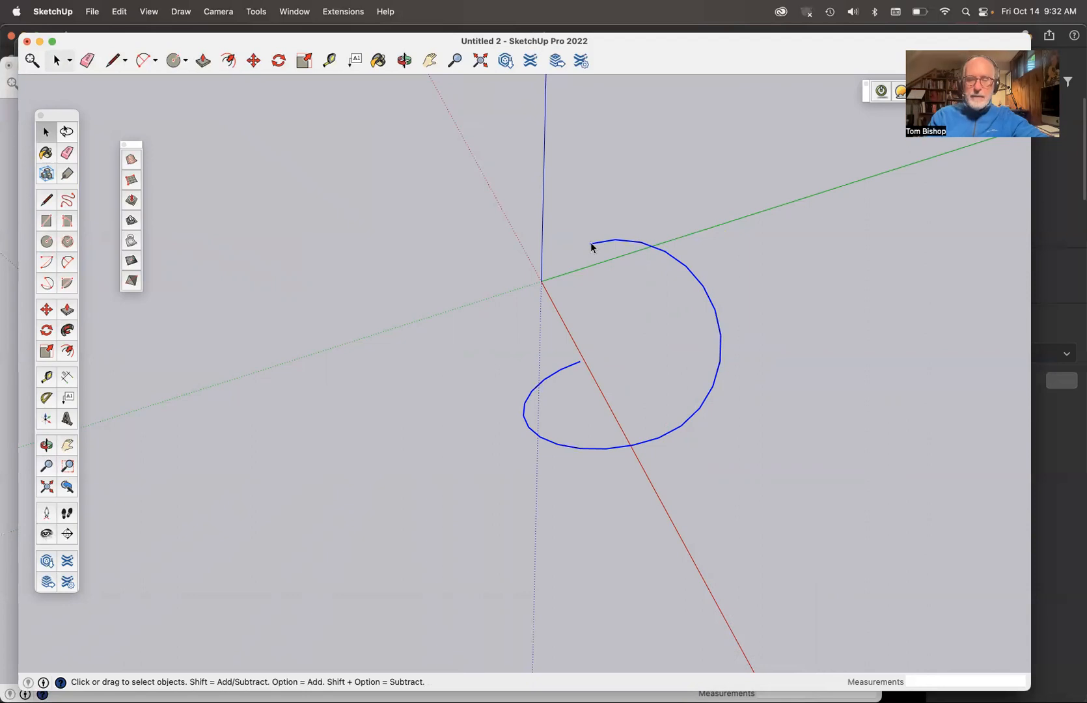
- Copy the welded turn from its low endpoint onto its high endpoint and repeat the copy x6 to stack the helix upward
{"action": "key", "text": "m"}
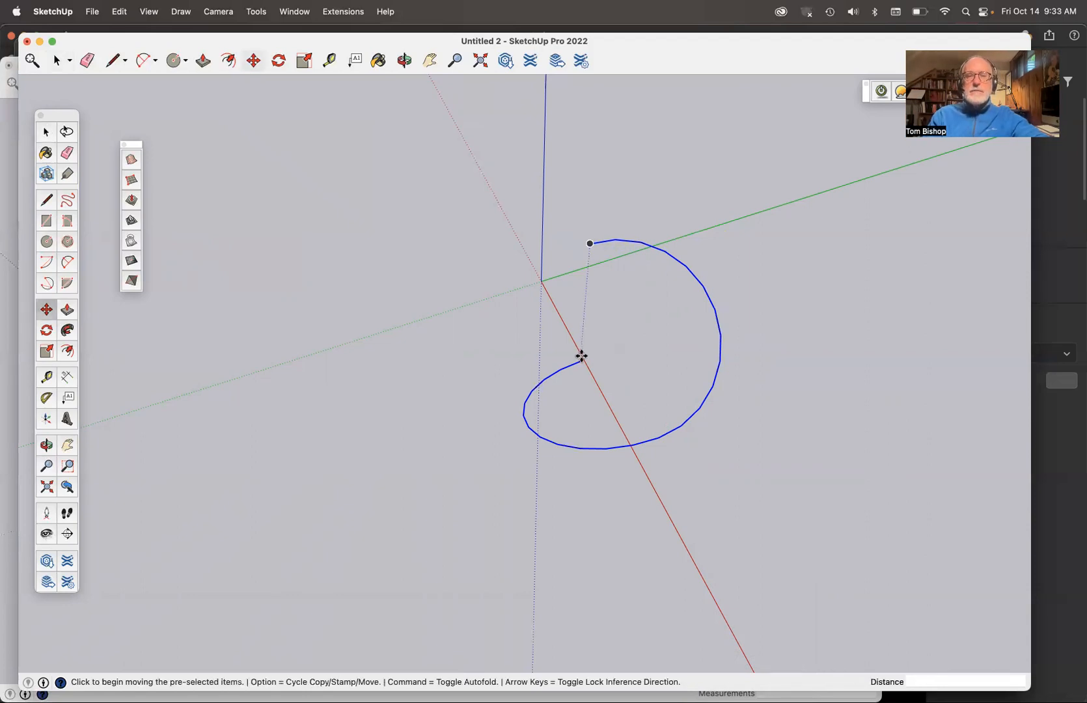
{"action": "key", "text": "alt"}
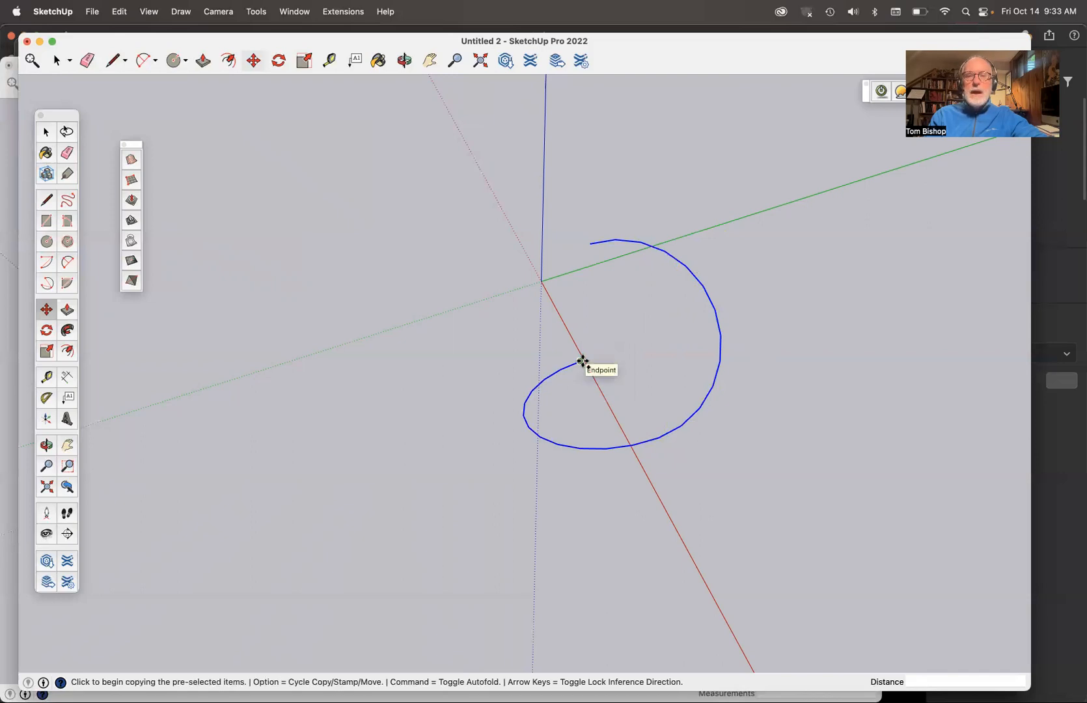
{"action": "left_click", "coordinate": [581, 361]}
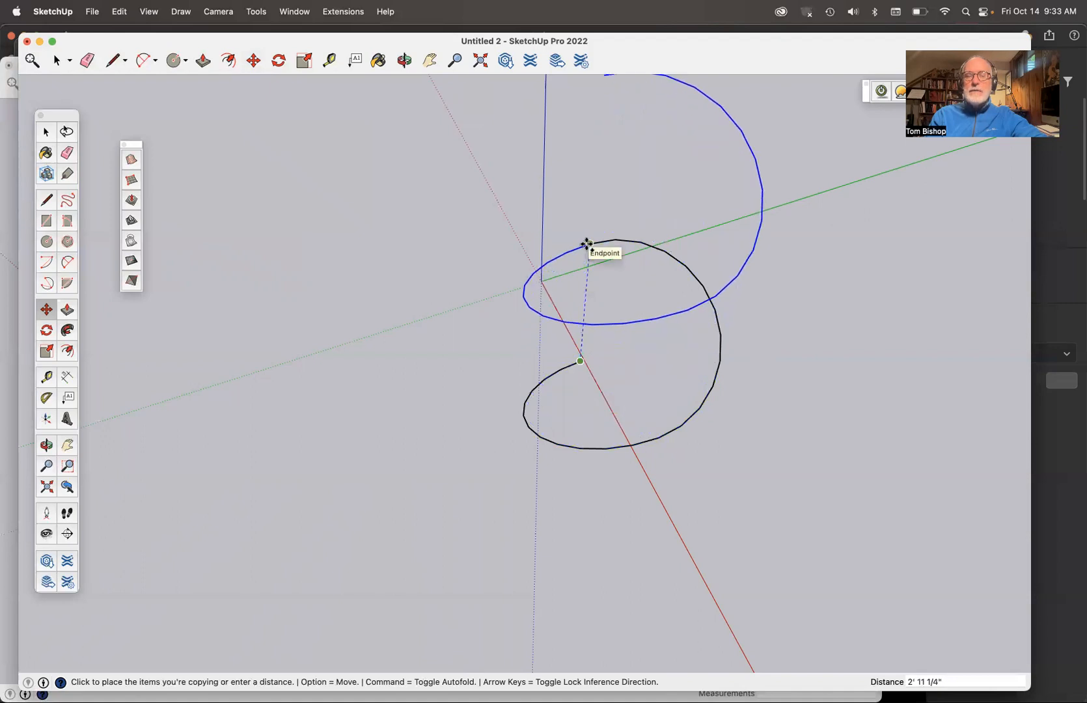
{"action": "left_click", "coordinate": [587, 244]}
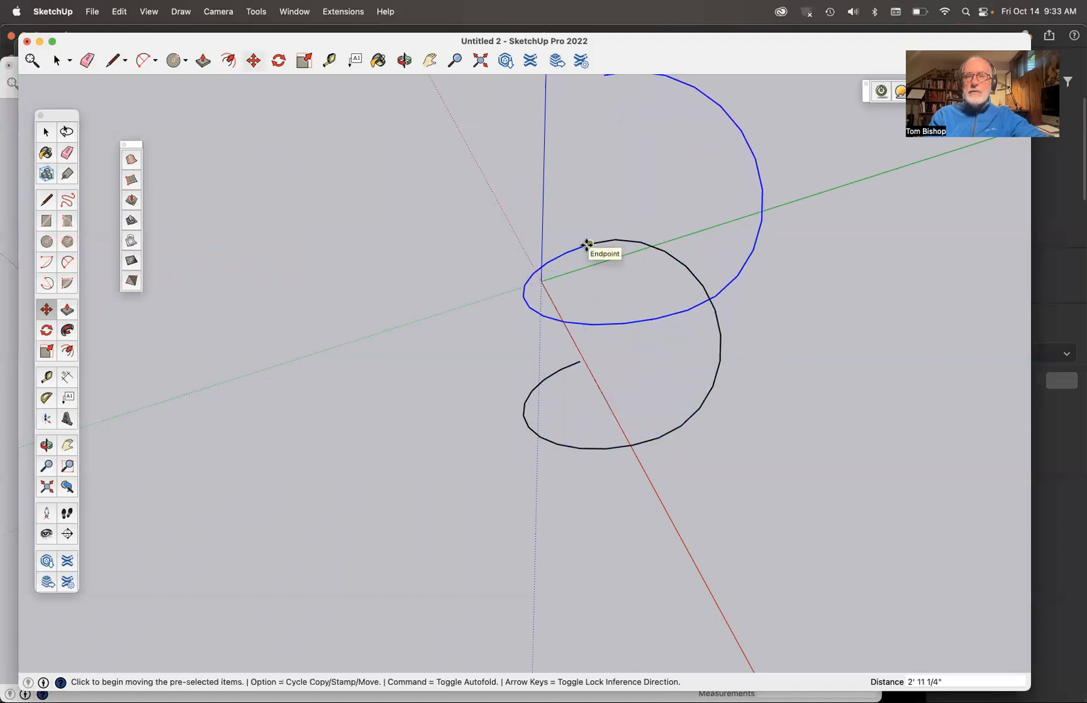
{"action": "scroll", "coordinate": [587, 245], "scroll_direction": "down", "scroll_amount": 5}
{"action": "scroll", "coordinate": [587, 244], "scroll_direction": "down", "scroll_amount": 1}
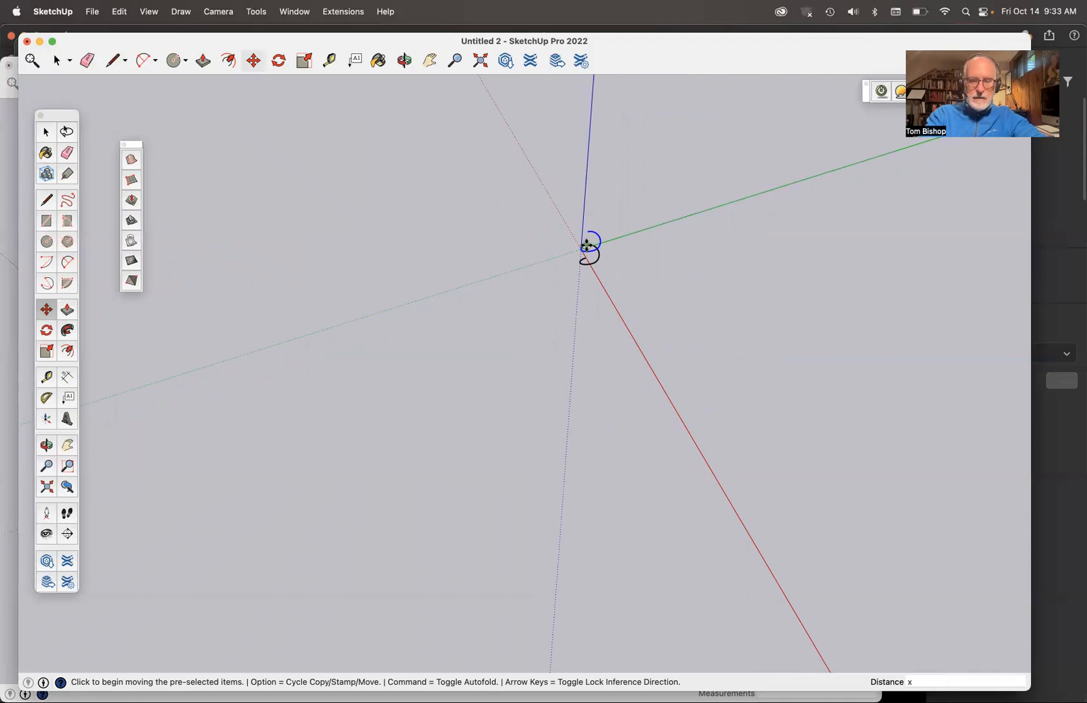
{"action": "key", "text": "Return"}
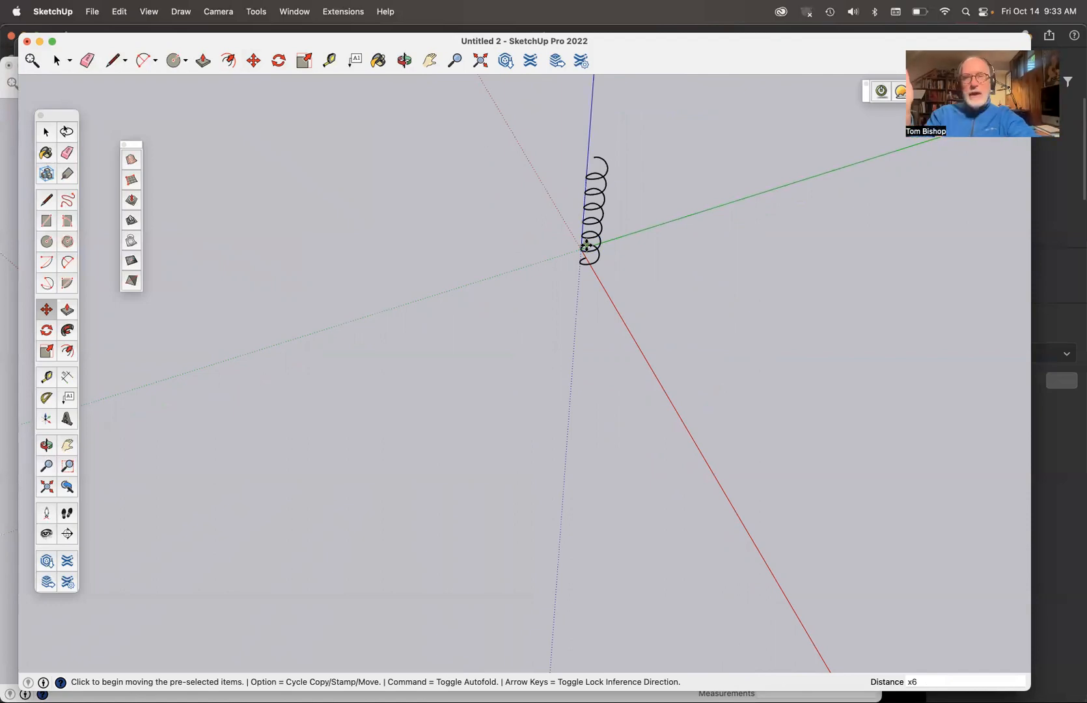
- Select all the stacked turns and weld their edges into one continuous helix curve
{"action": "key", "text": "super+a"}
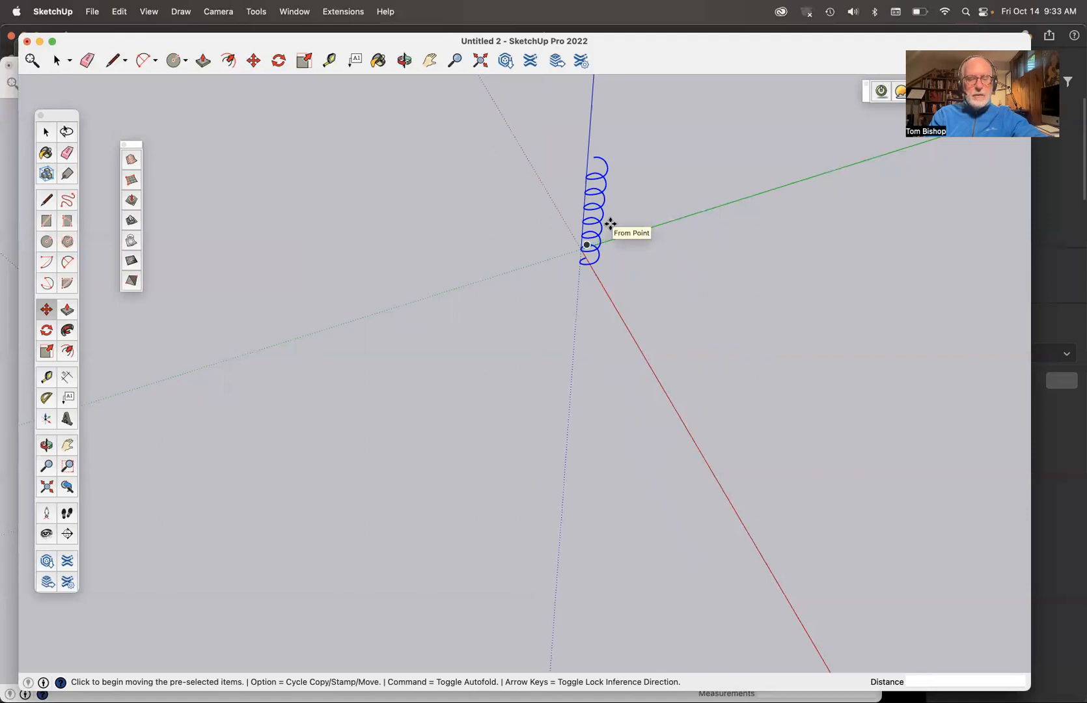
{"action": "key", "text": "space"}
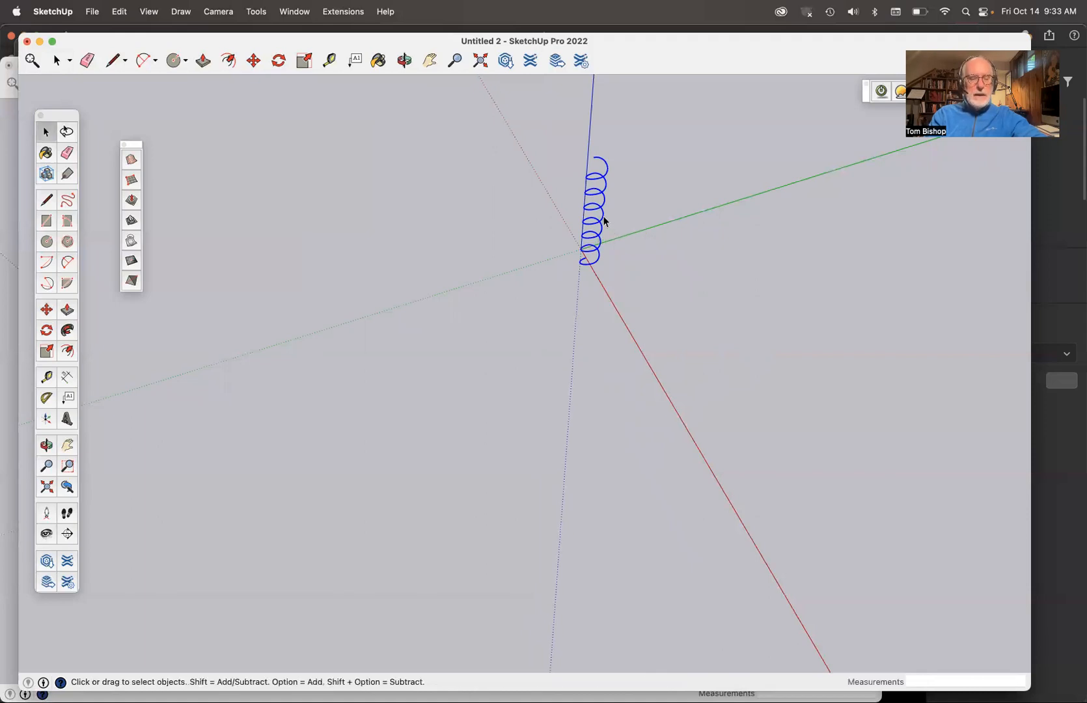
{"action": "right_click", "coordinate": [604, 220]}
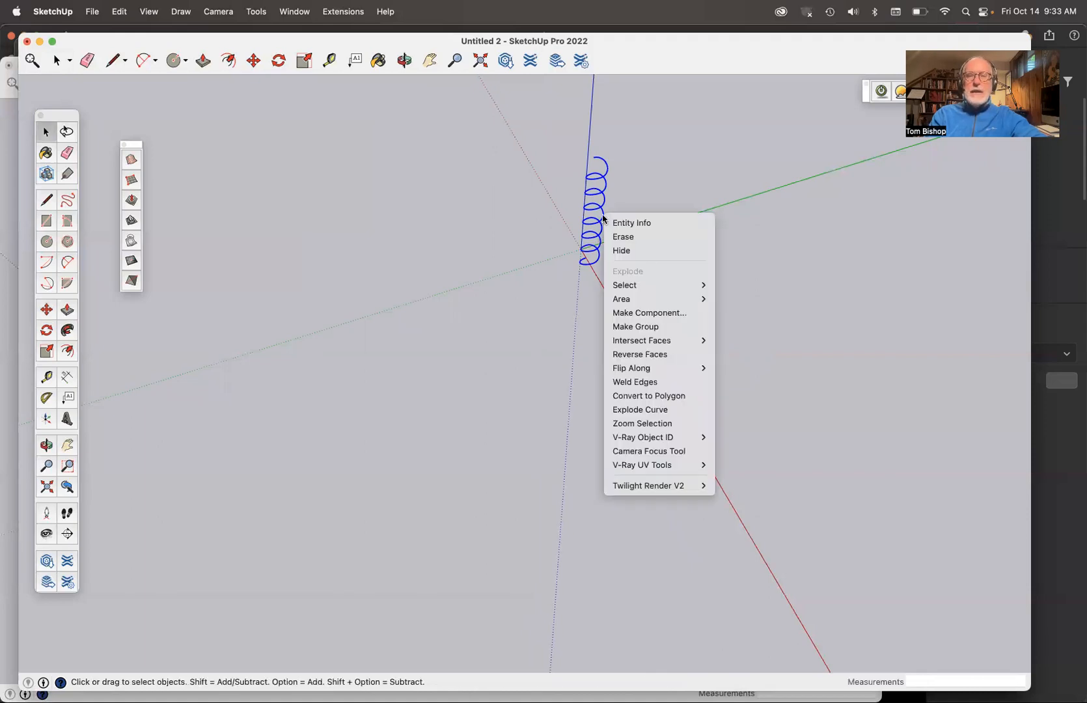
{"action": "left_click", "coordinate": [634, 383]}
- Examine the welded helix from the side and close up at its lower end
{"action": "scroll", "coordinate": [593, 220], "scroll_direction": "up", "scroll_amount": 6}
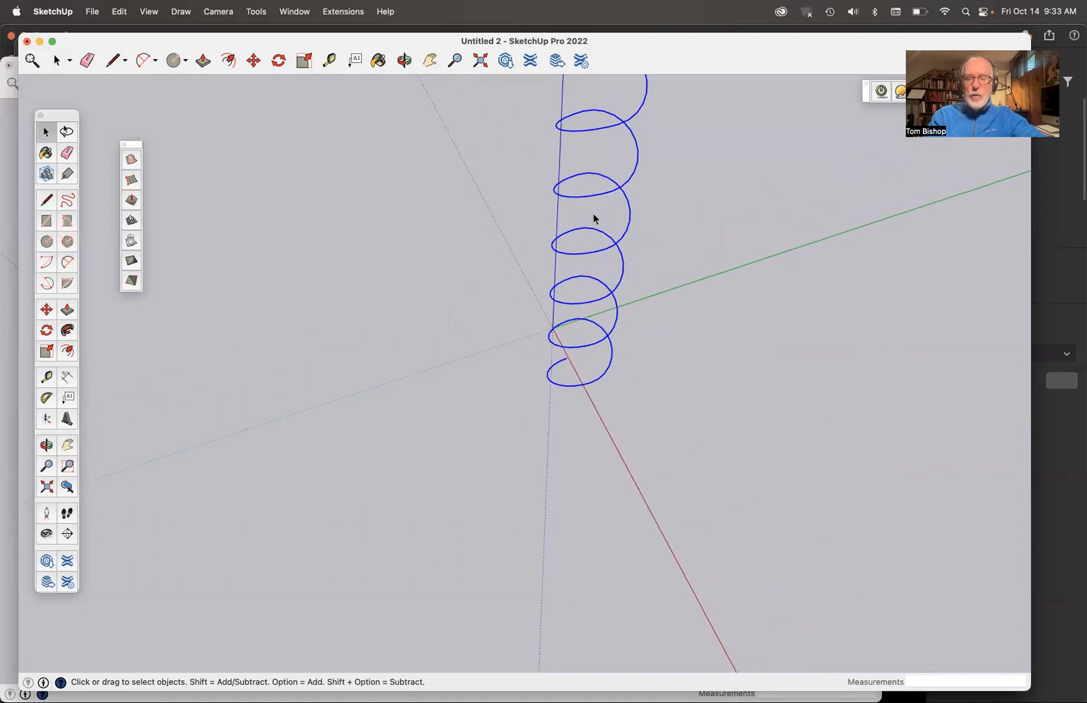
{"action": "key", "text": "o"}
{"action": "left_click_drag", "start_coordinate": [594, 214], "coordinate": [541, 76]}
{"action": "left_click_drag", "start_coordinate": [641, 350], "coordinate": [636, 277]}
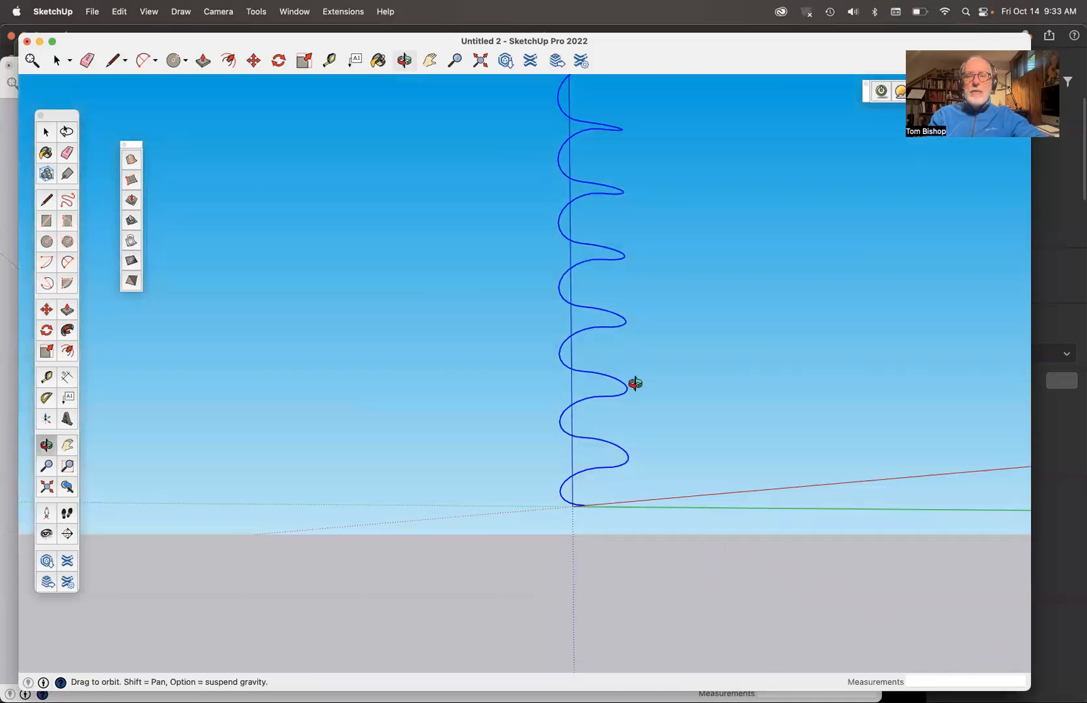
{"action": "left_click_drag", "start_coordinate": [633, 383], "coordinate": [633, 362]}
{"action": "scroll", "coordinate": [583, 477], "scroll_direction": "up", "scroll_amount": 3}
{"action": "scroll", "coordinate": [583, 473], "scroll_direction": "up", "scroll_amount": 2}
{"action": "scroll", "coordinate": [582, 475], "scroll_direction": "down", "scroll_amount": 5}
{"action": "scroll", "coordinate": [576, 524], "scroll_direction": "up", "scroll_amount": 4}
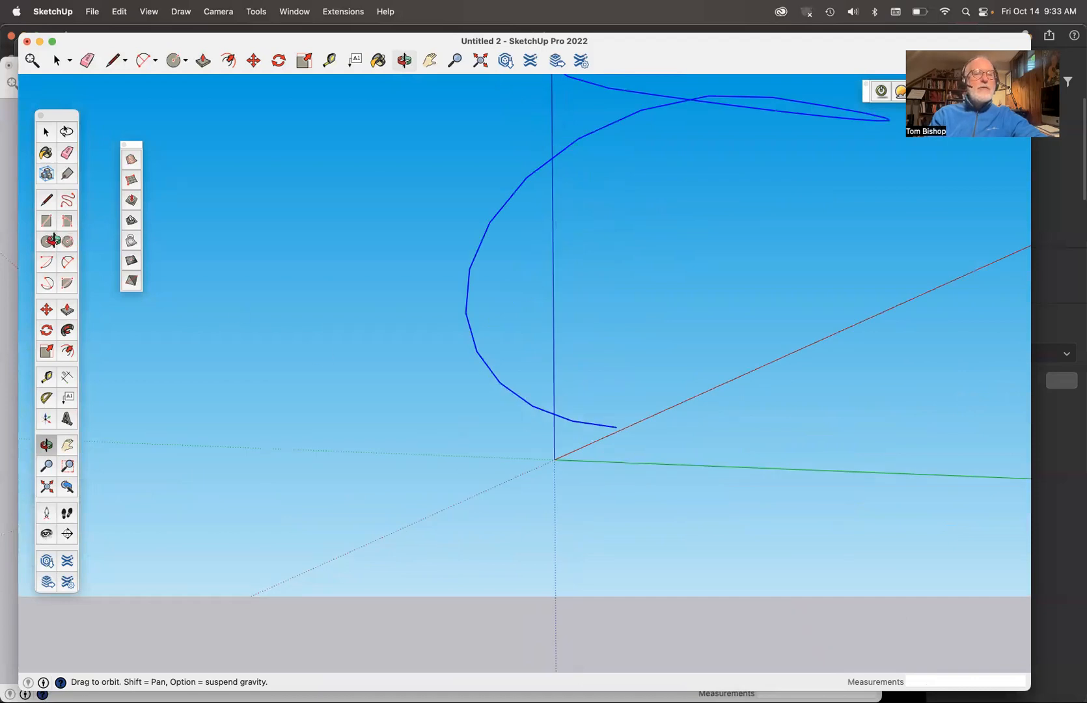
- Draw a circle of about 1' 10 1/4" radius centred on the helix's low endpoint, perpendicular to the green axis
{"action": "left_click", "coordinate": [46, 242]}
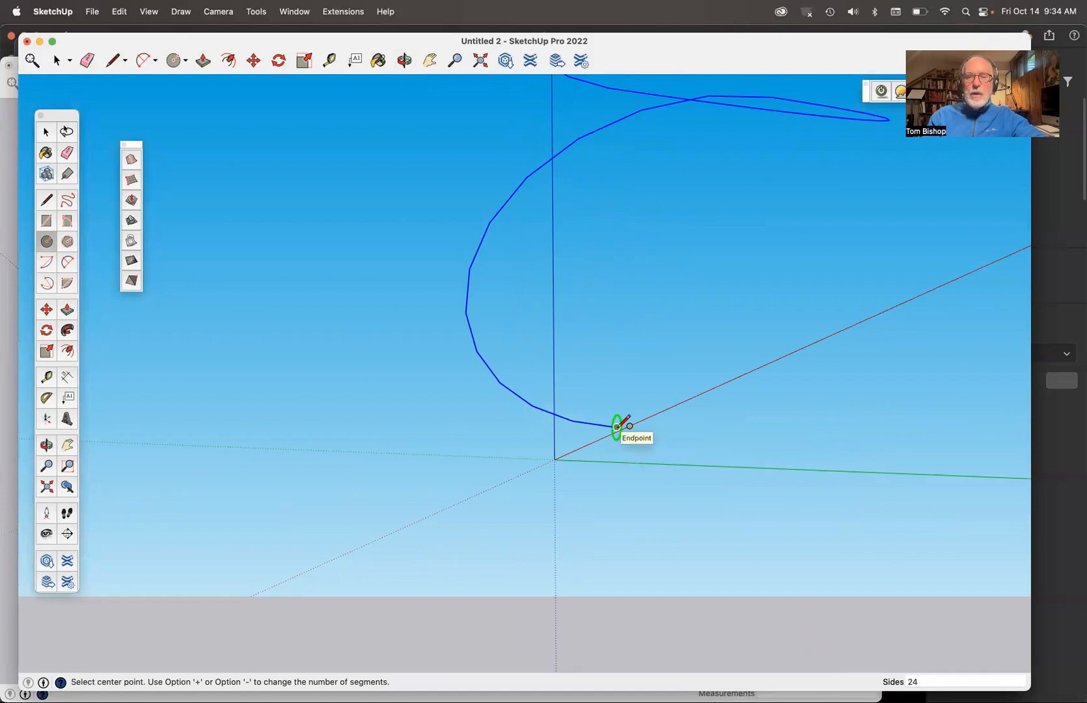
{"action": "key", "text": "o"}
{"action": "left_click_drag", "start_coordinate": [617, 430], "coordinate": [967, 555]}
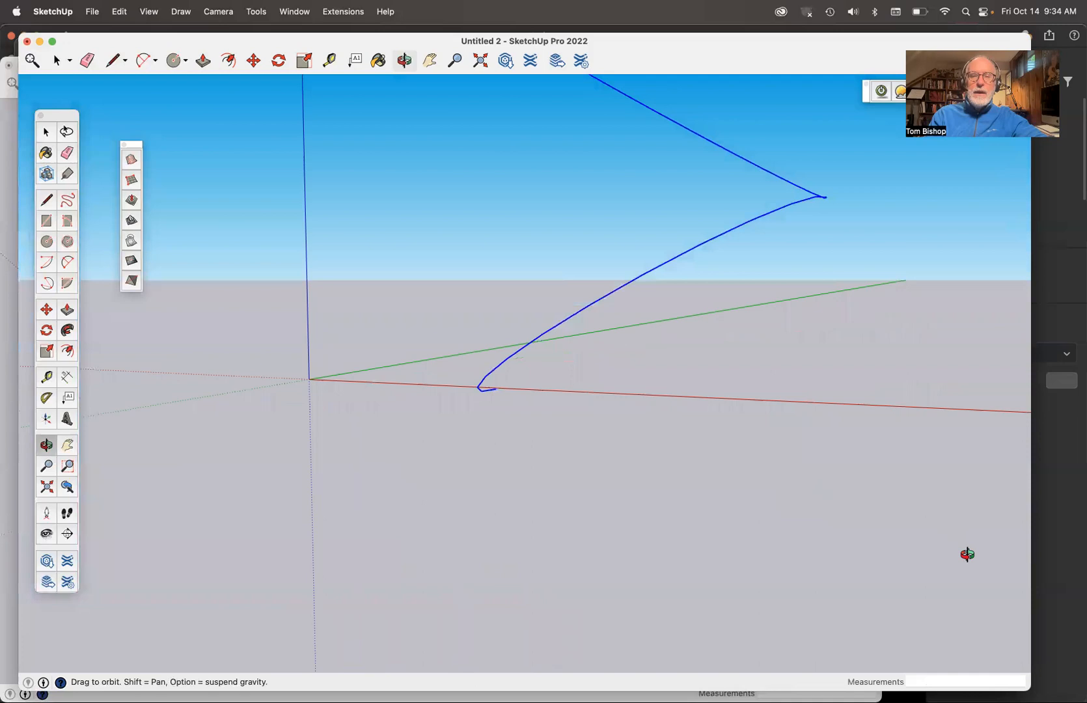
{"action": "left_click_drag", "start_coordinate": [534, 407], "coordinate": [737, 464]}
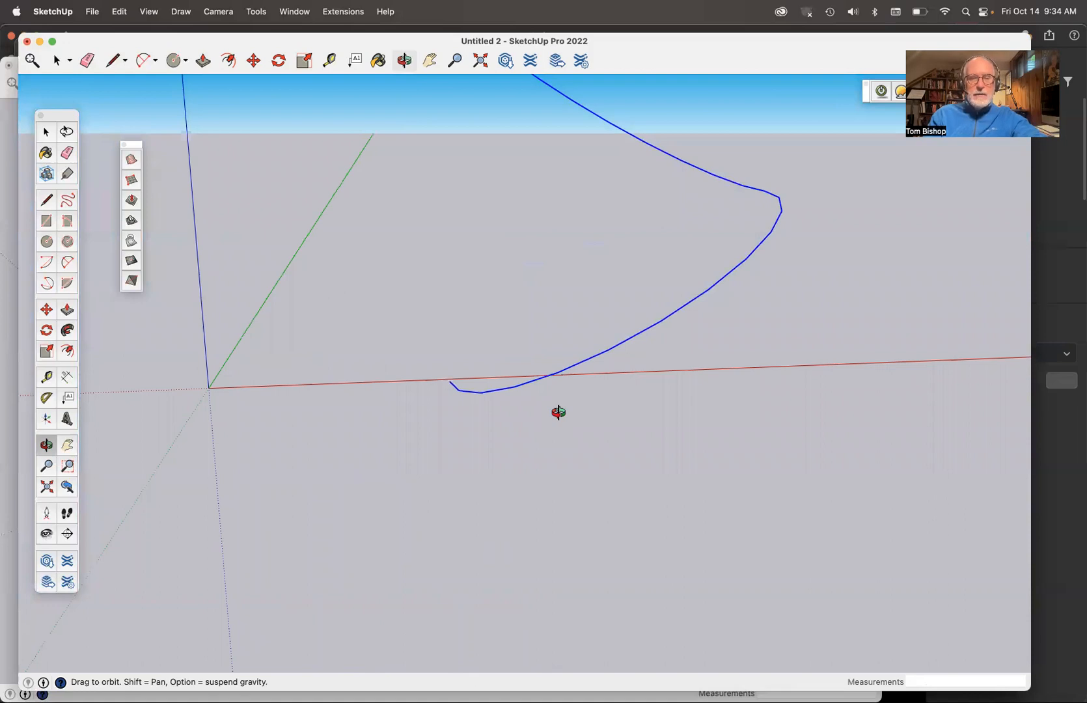
{"action": "key", "text": "c"}
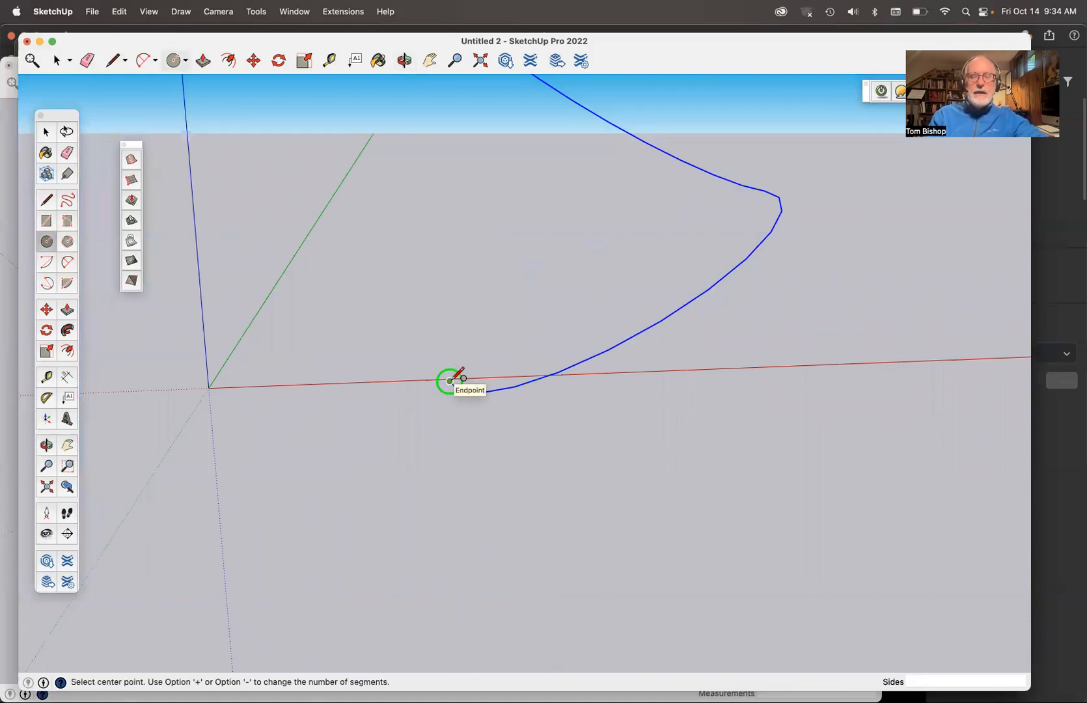
{"action": "left_click", "coordinate": [450, 381]}
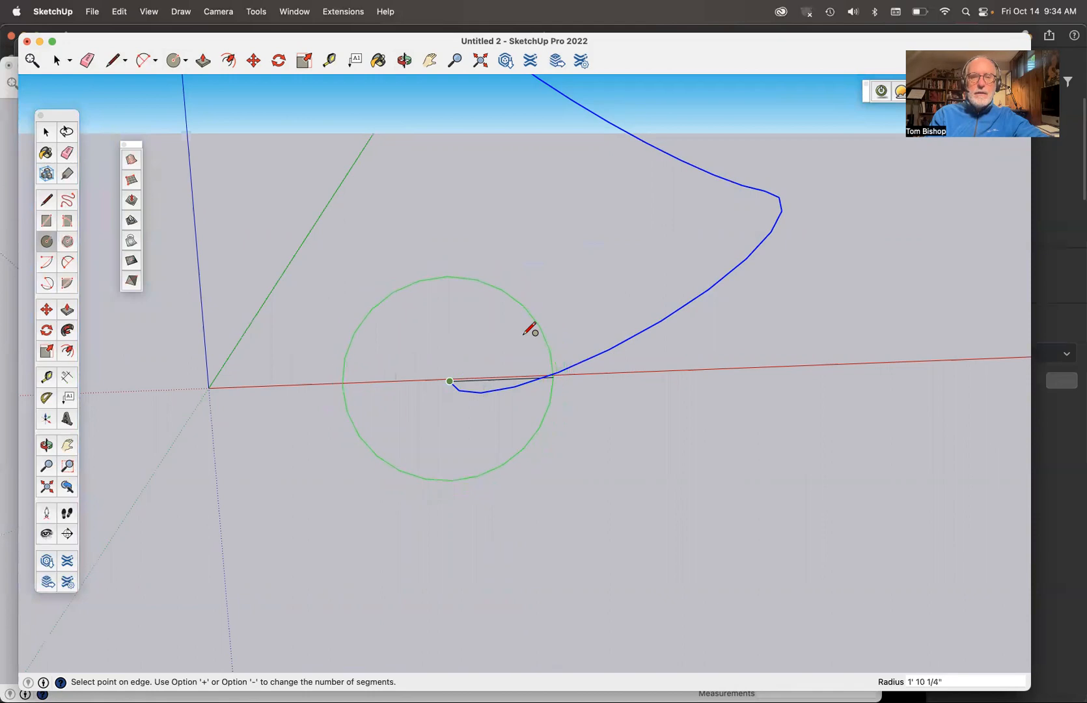
{"action": "left_click", "coordinate": [525, 334]}
{"action": "key", "text": "space"}
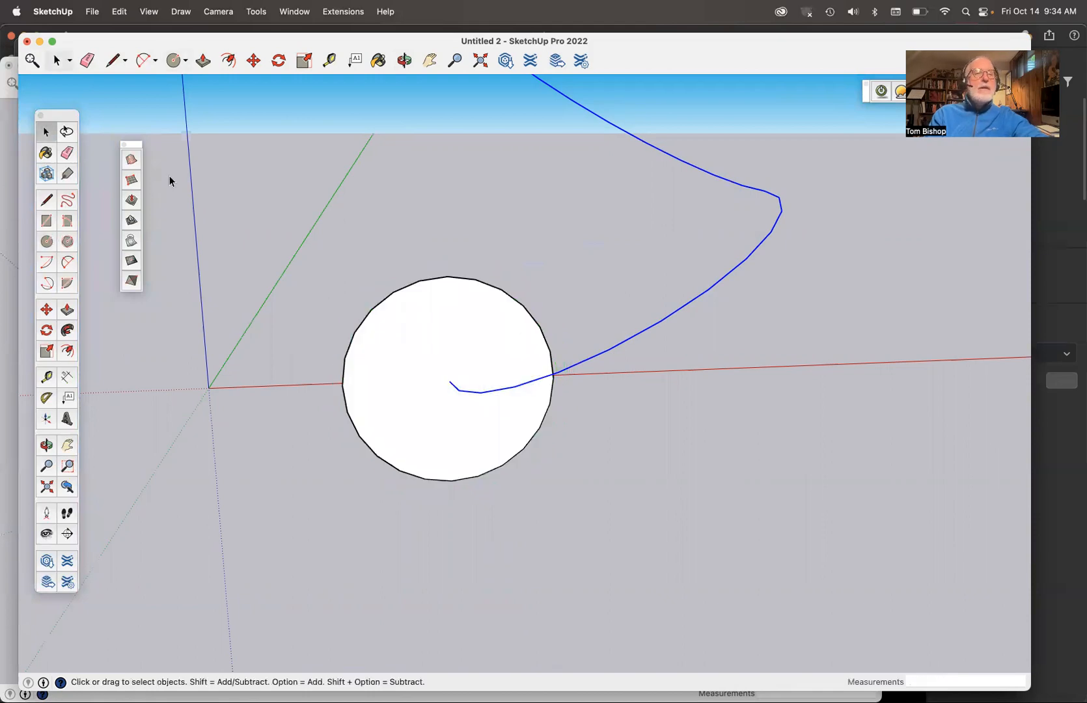
- Extrude the circle face along the whole helix curve with Follow Me to form a solid coil
{"action": "left_click", "coordinate": [602, 341]}
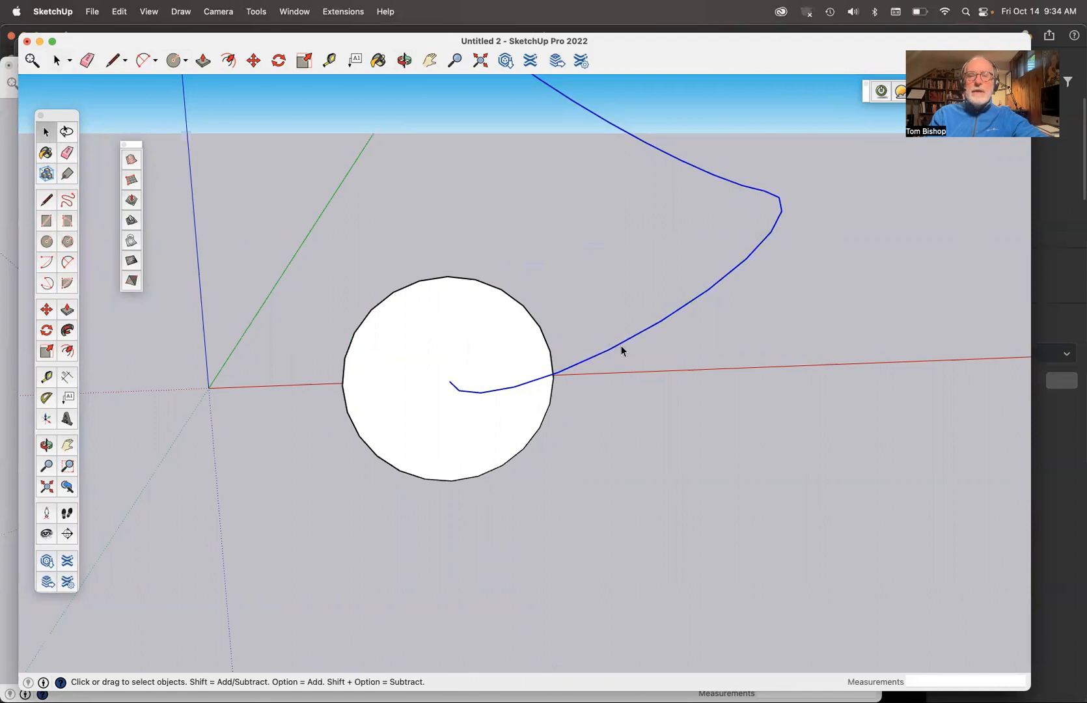
{"action": "left_click", "coordinate": [68, 331]}
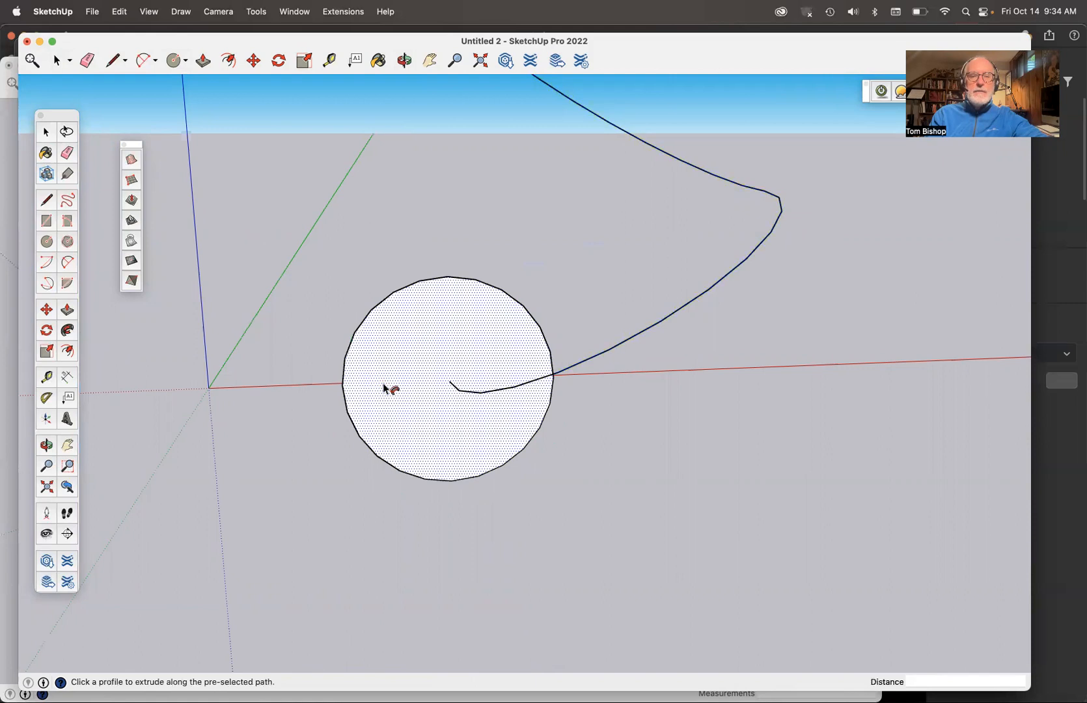
{"action": "scroll", "coordinate": [387, 388], "scroll_direction": "down", "scroll_amount": 5}
{"action": "scroll", "coordinate": [385, 387], "scroll_direction": "down", "scroll_amount": 5}
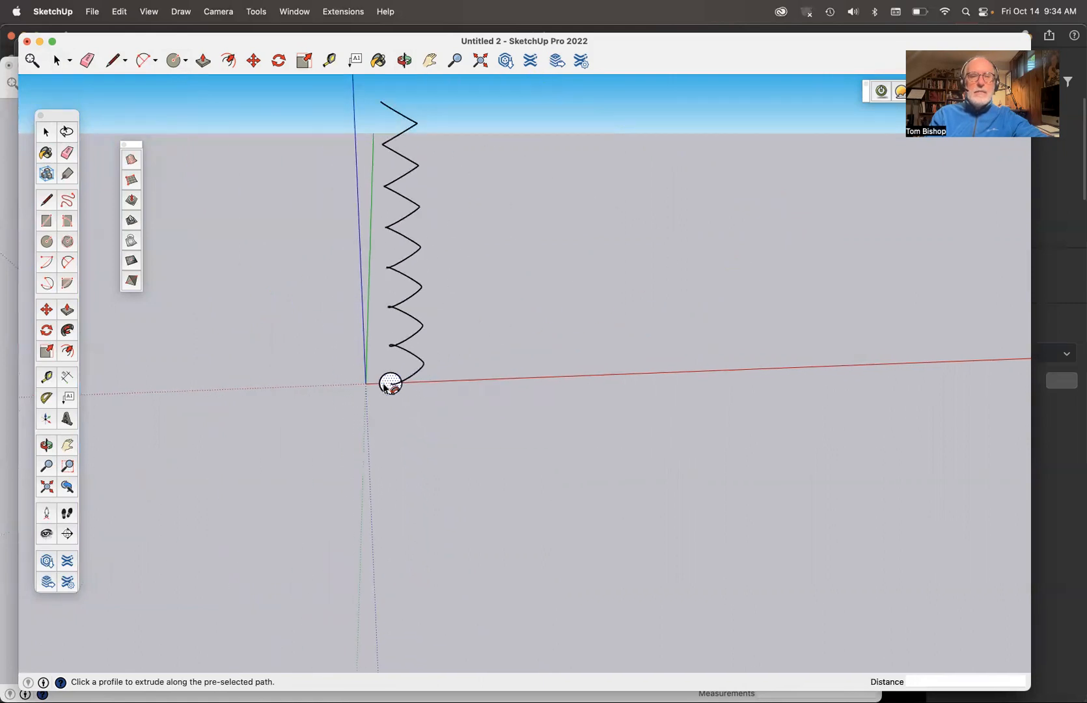
{"action": "left_click", "coordinate": [387, 385]}
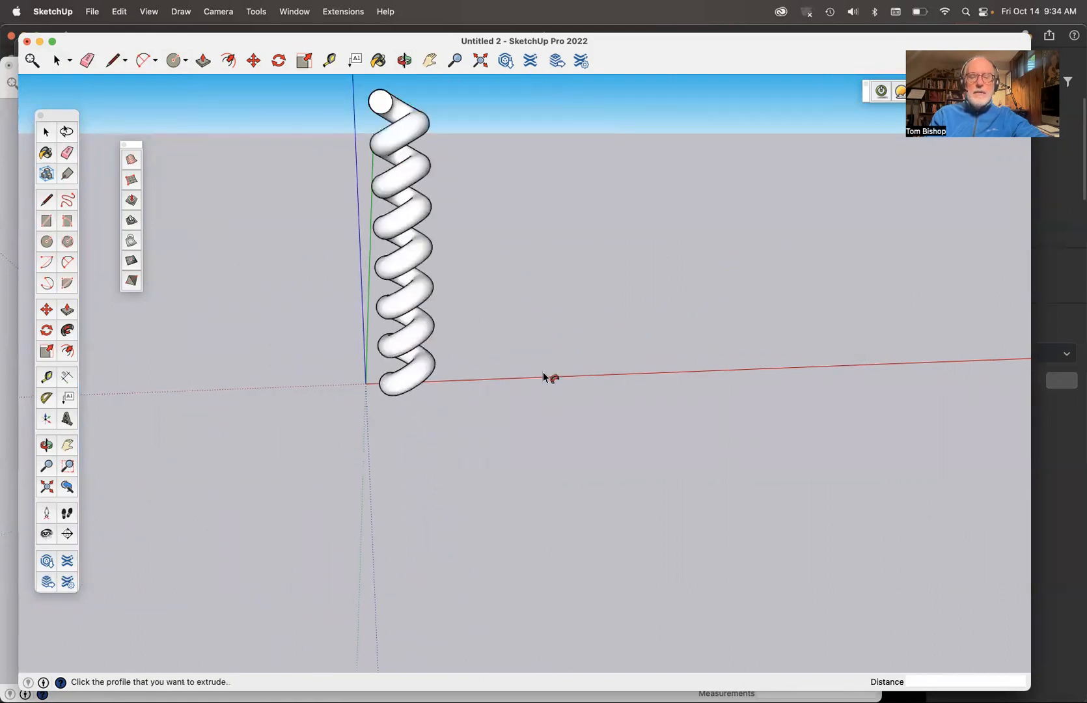
{"action": "middle_click_drag", "start_coordinate": [544, 370], "coordinate": [352, 376]}
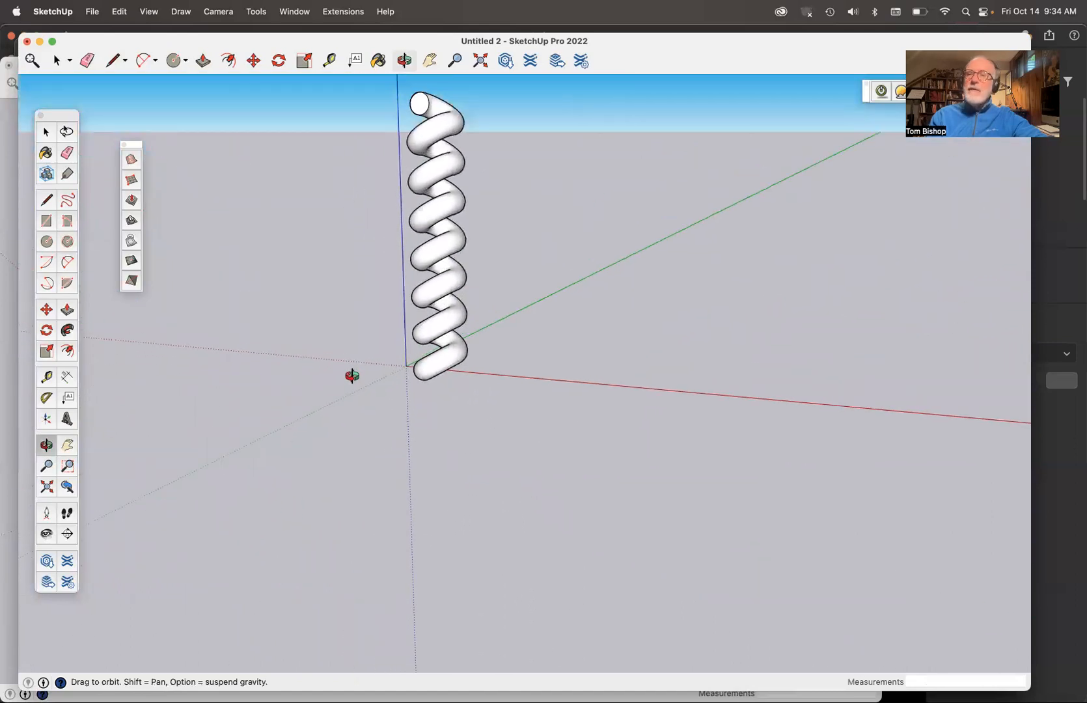